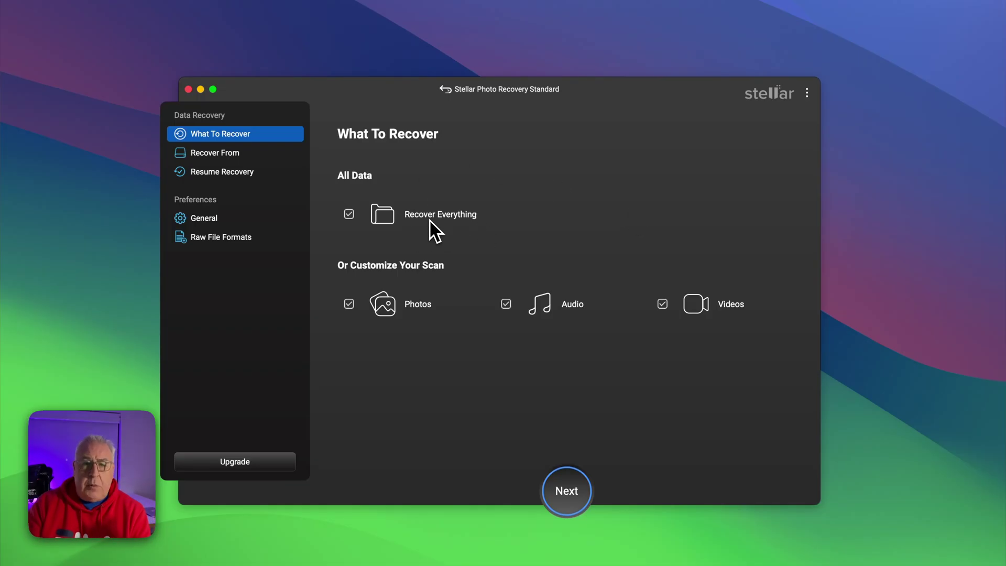
Clear Recover Everything and check only Photos as the data type to recover
left_click(349, 215)
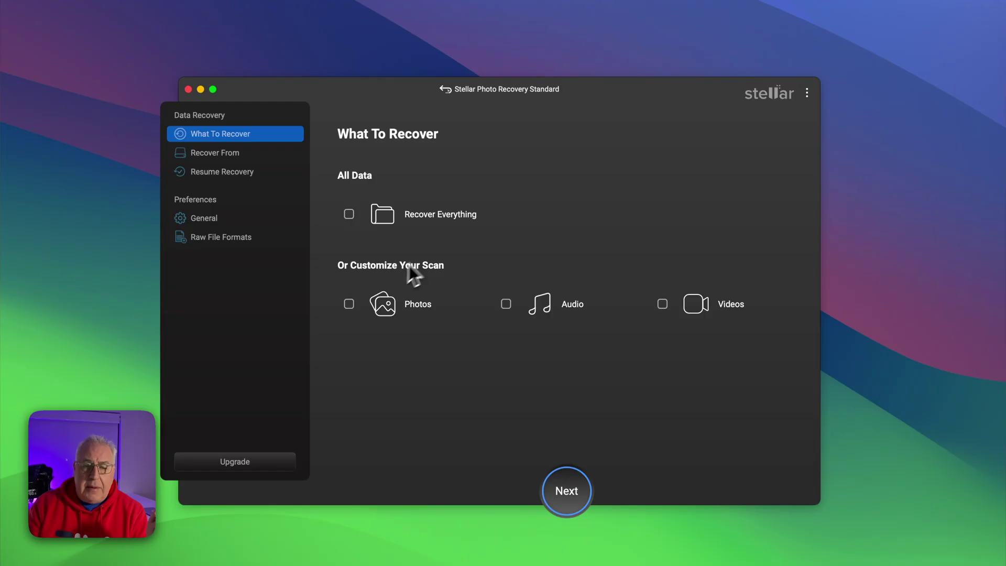
left_click(349, 305)
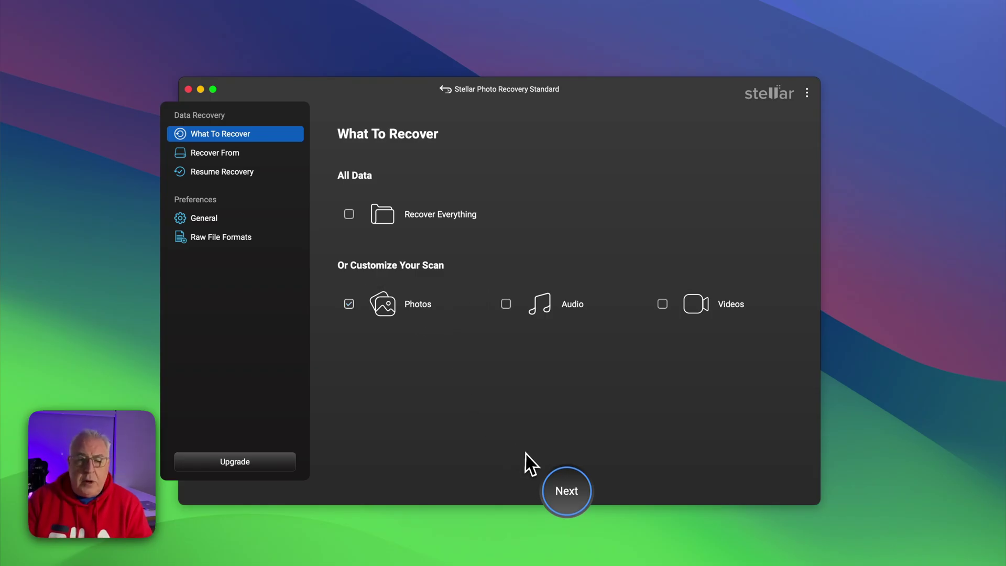
left_click(576, 492)
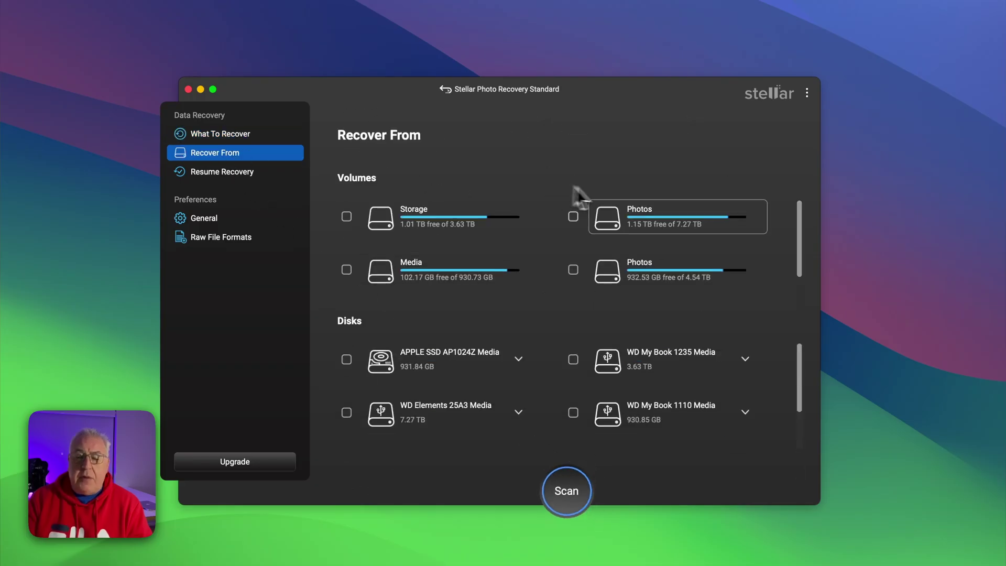
scroll(801, 237, "down", 3)
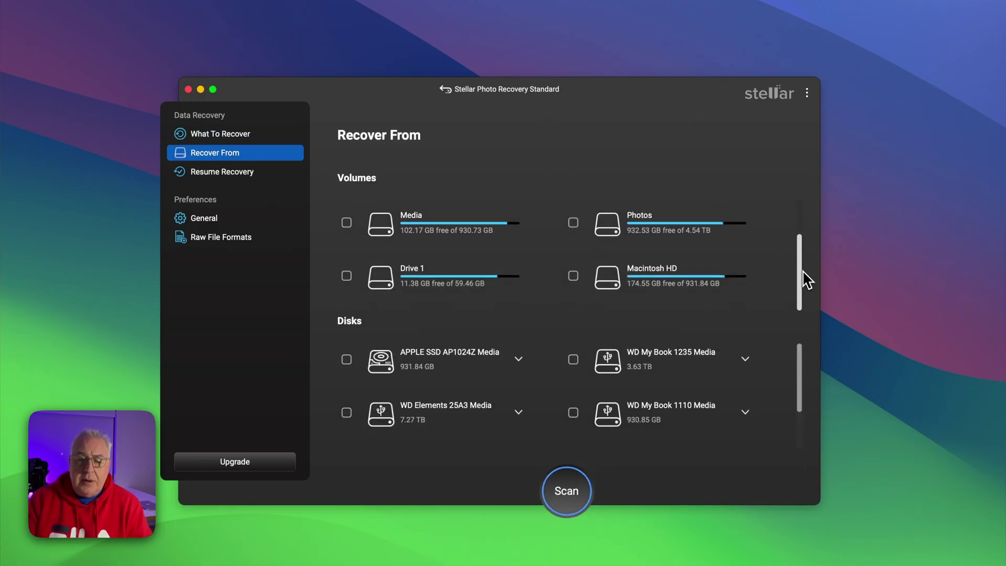
scroll(804, 279, "up", 3)
scroll(800, 281, "down", 3)
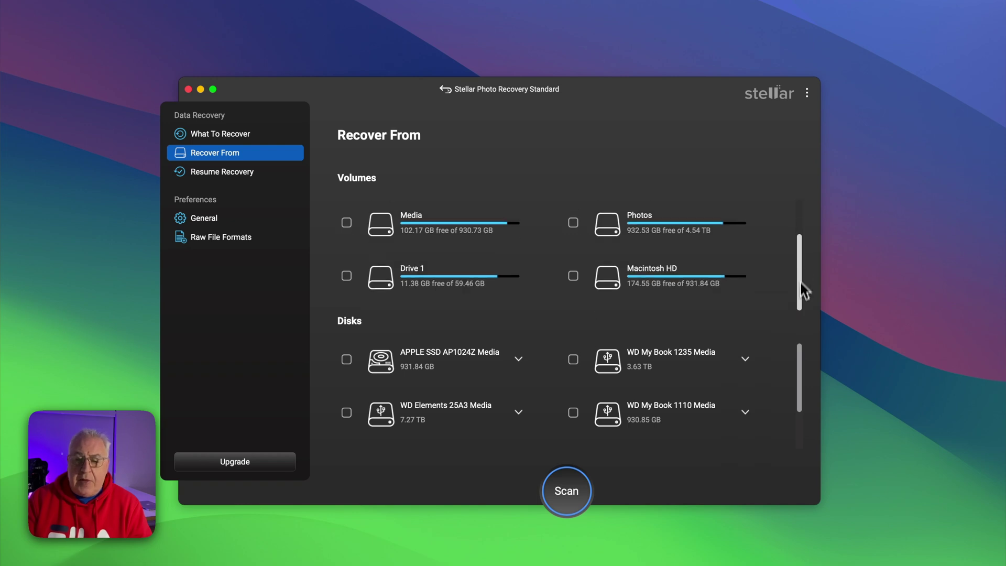
scroll(802, 366, "down", 3)
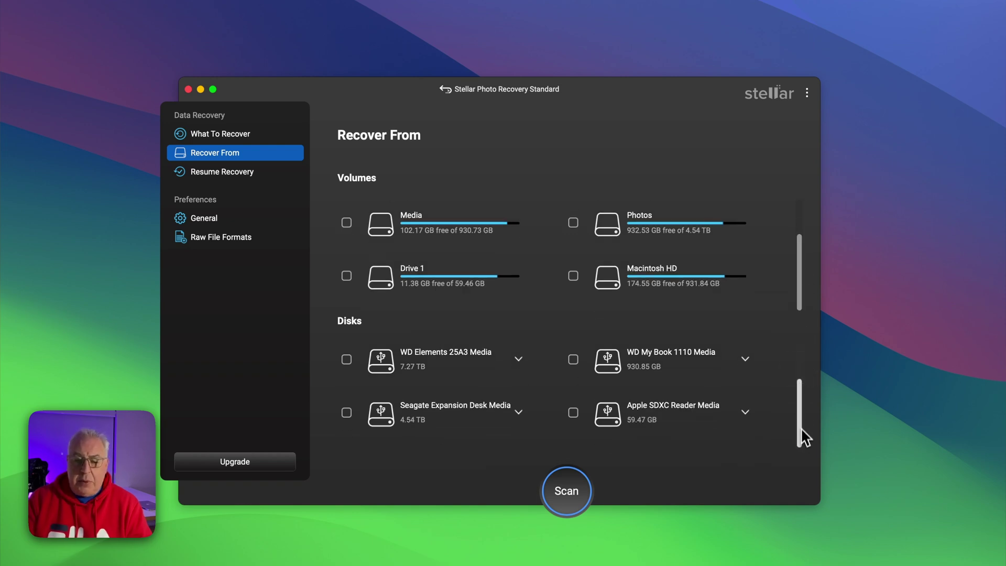
scroll(800, 419, "up", 3)
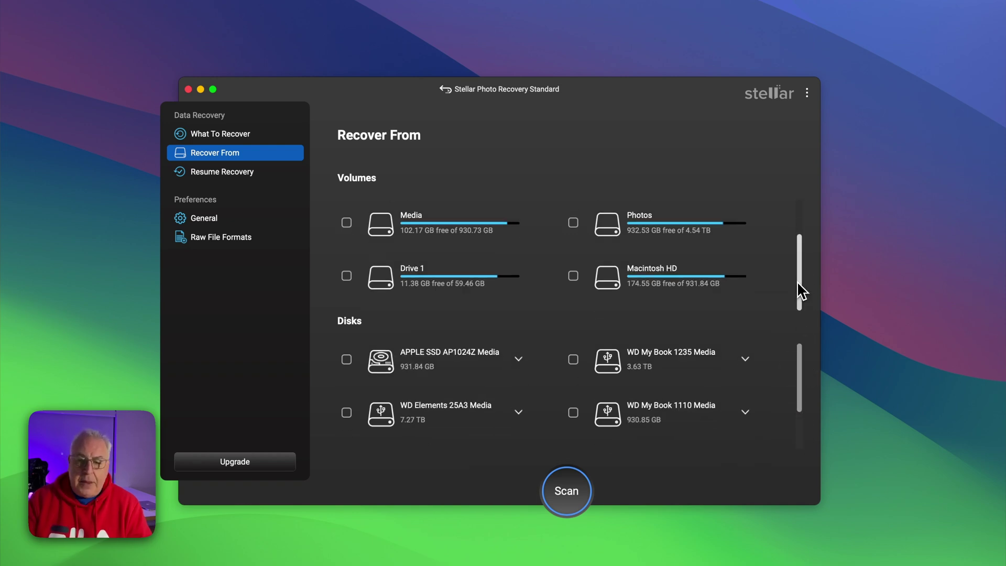
scroll(797, 265, "up", 3)
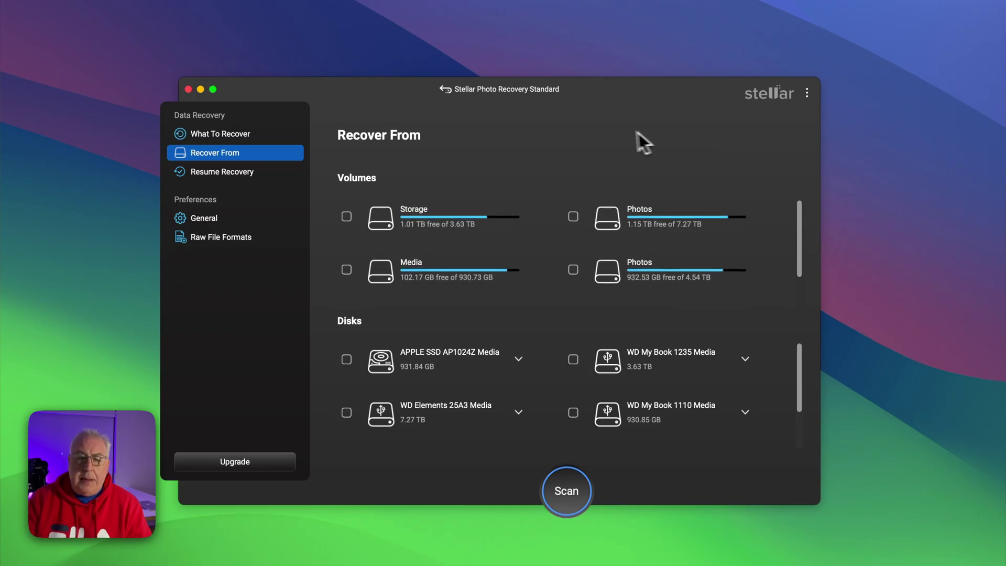
Resume the saved scan dated Mon Aug 18 2025 from the Resume Recovery list
left_click(229, 174)
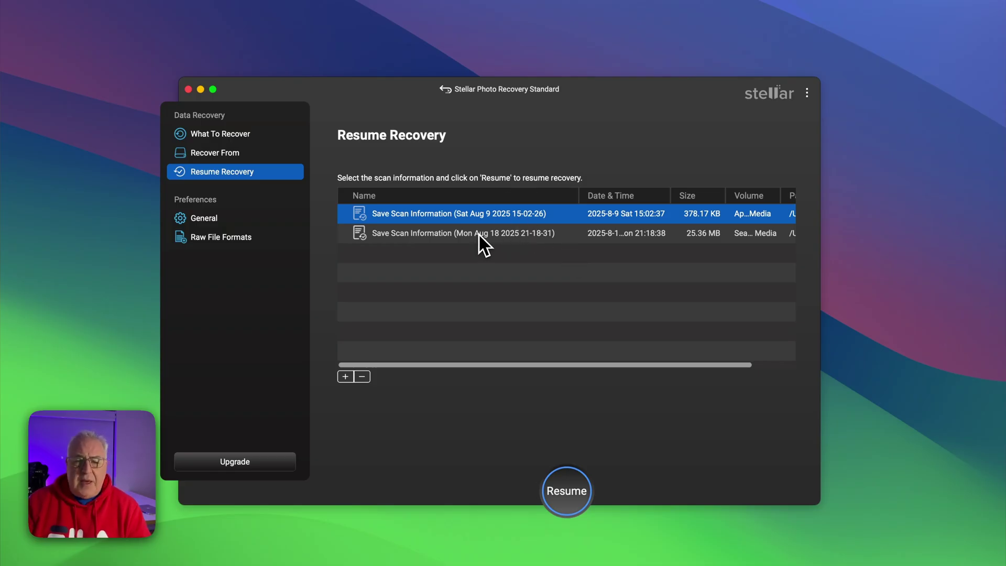
left_click(523, 234)
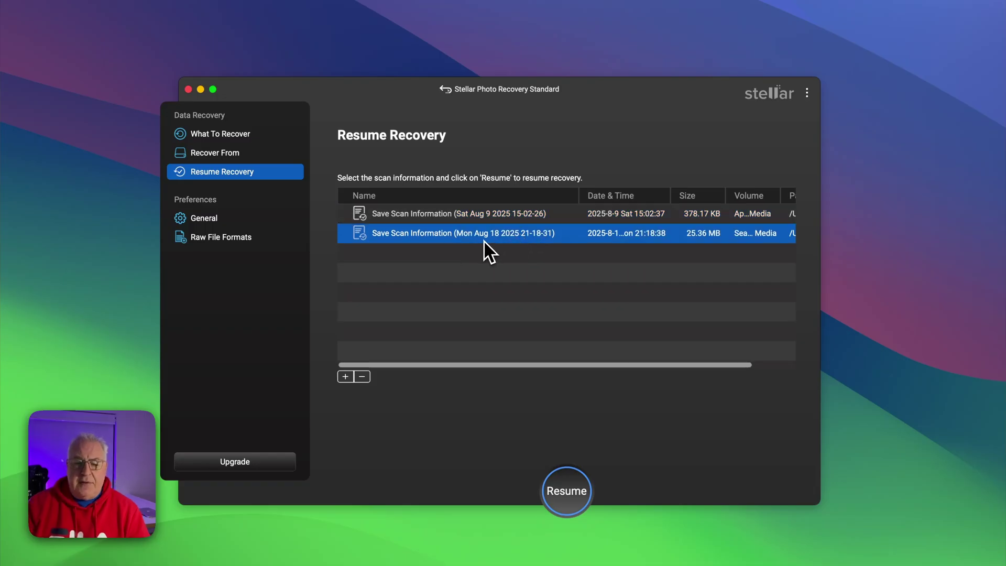
left_click(568, 498)
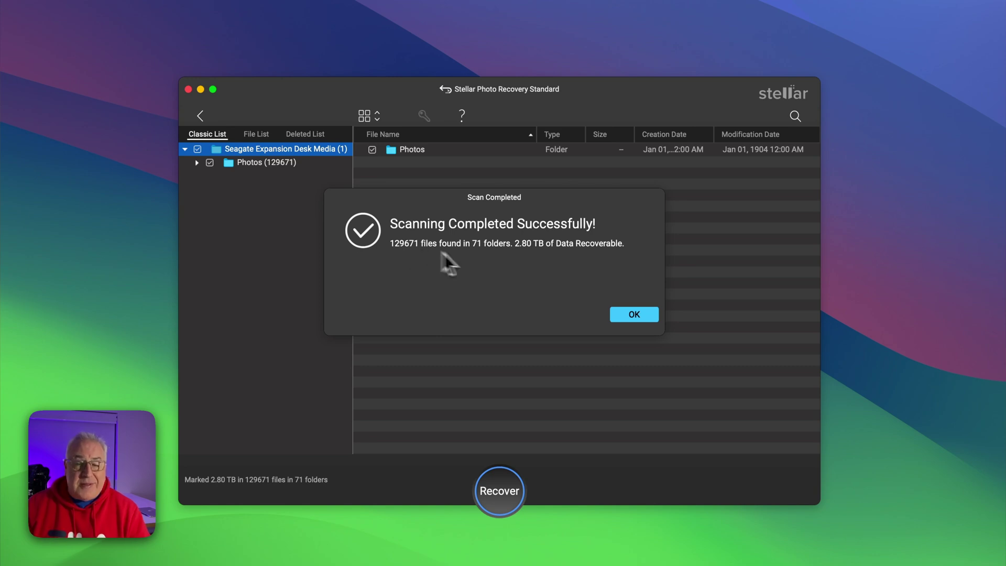
Dismiss the Scanning Completed Successfully notice to view the 129671-file results
left_click(634, 314)
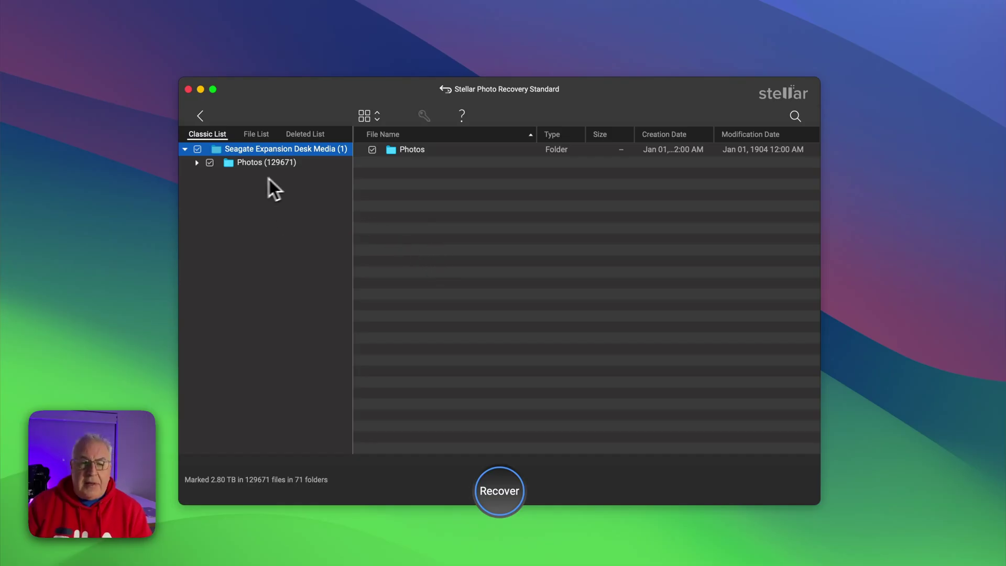
Expand Photos (129671) to list its CR2, TIFF, JPEG, PNG and GIF subfolders
left_click(197, 163)
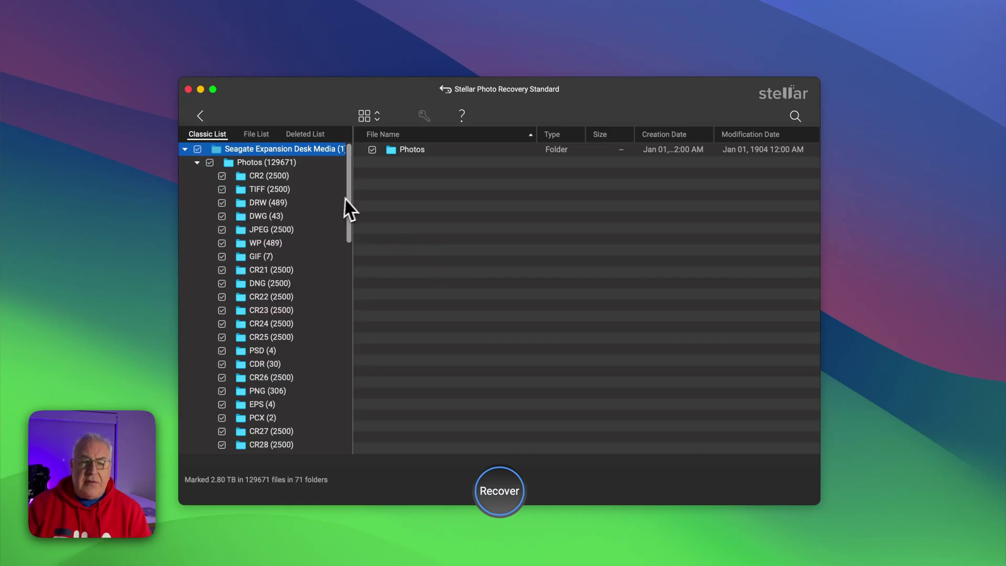
left_click_drag(349, 183, 377, 170)
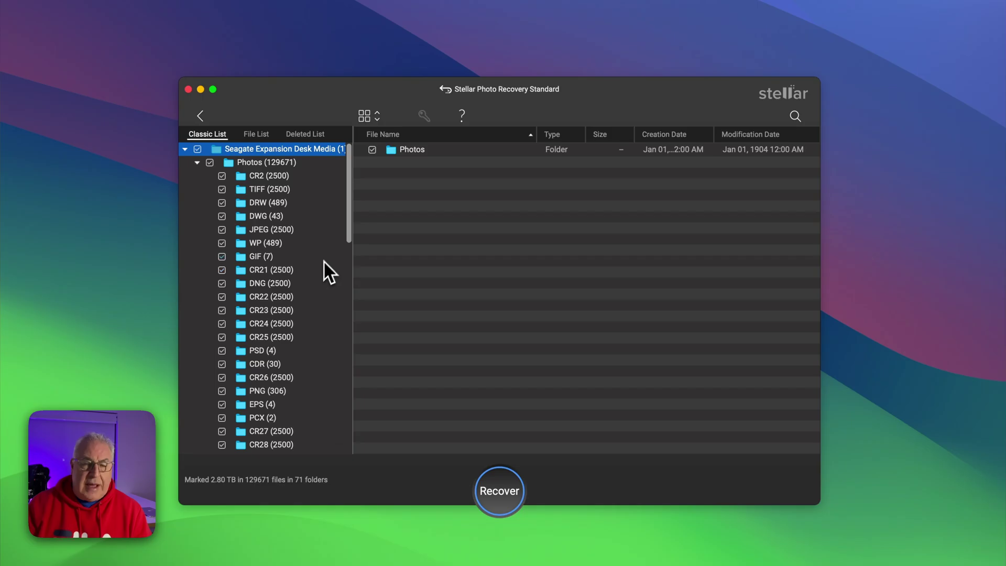
View the CR2 and JPEG folders' files, then move down to the CR25 folder
left_click(302, 177)
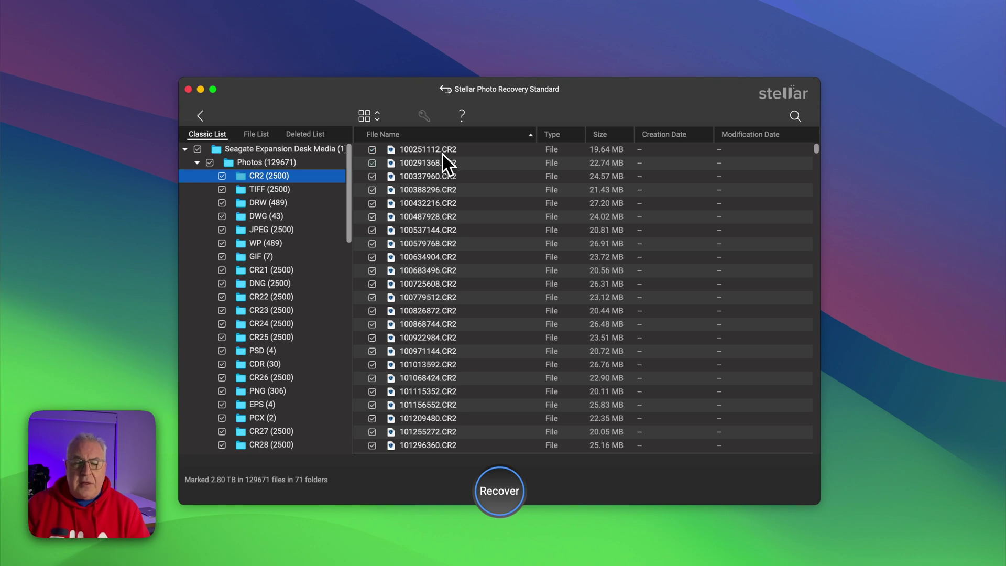
left_click(291, 235)
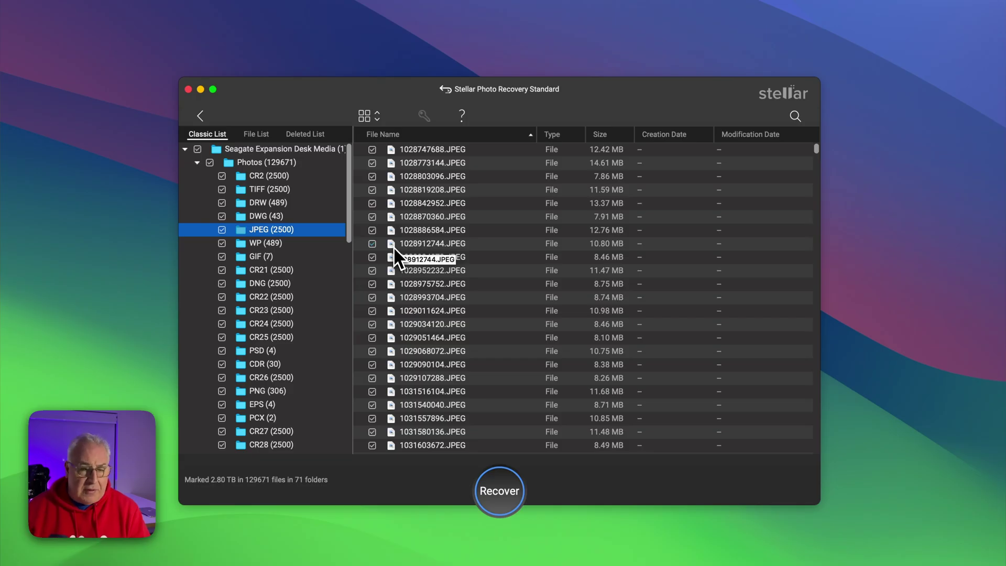
scroll(348, 224, "down", 5)
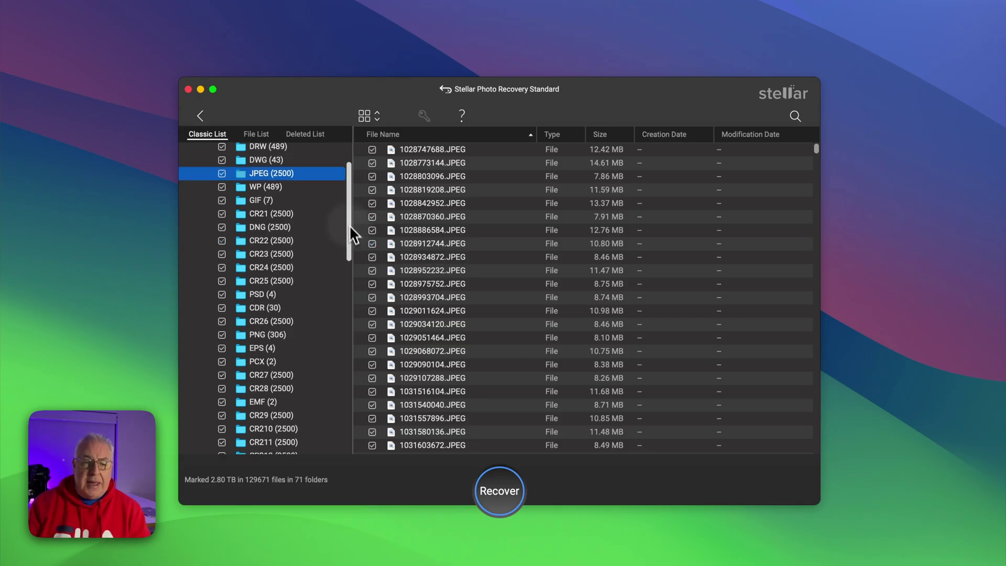
scroll(347, 253, "up", 8)
key("Down")
key("Down")
key("Down")
key("Down")
key("Down")
key("Down")
key("Down")
key("Down")
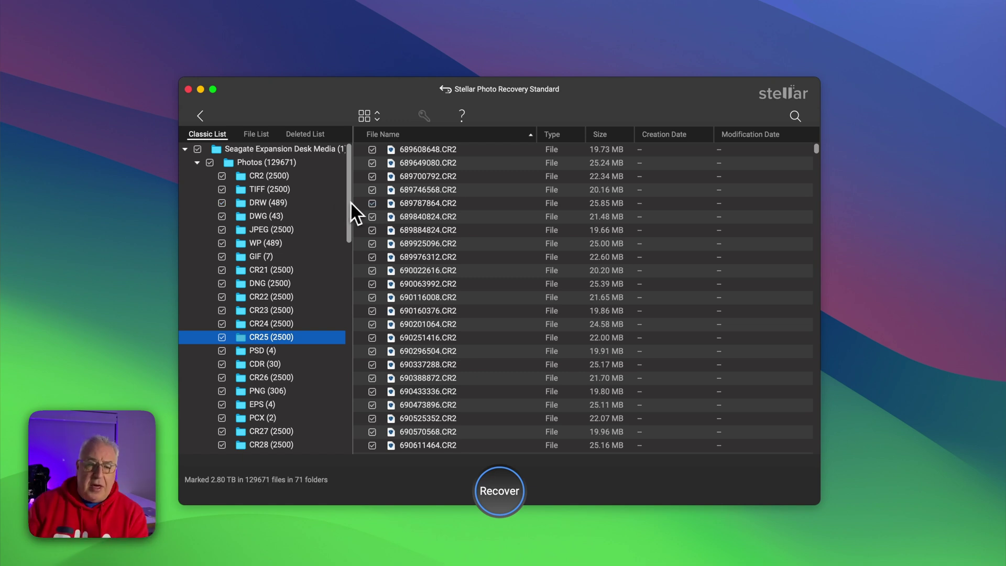
Step through the CR2 and CR21 to CR25 folders to view their files
left_click(278, 176)
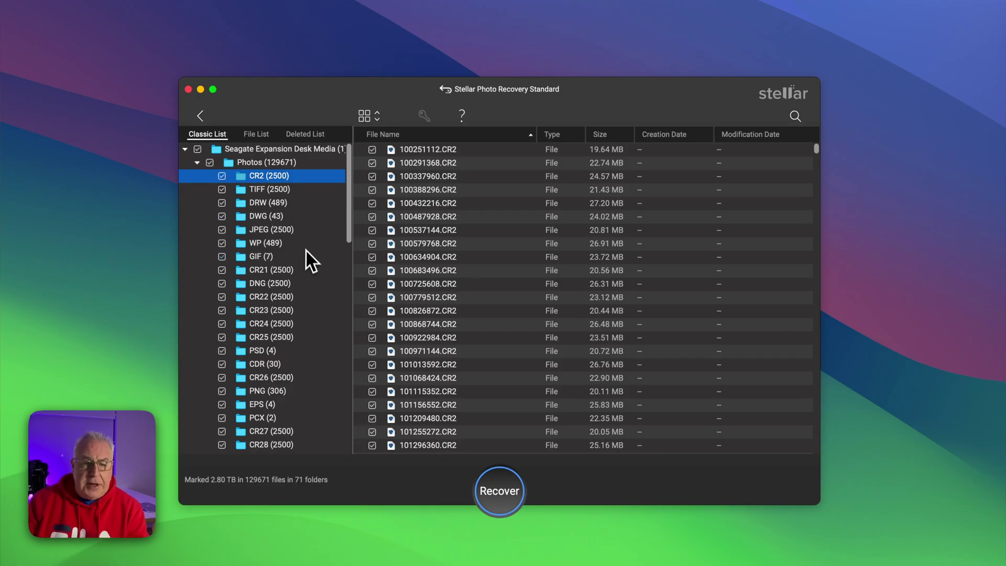
left_click(282, 271)
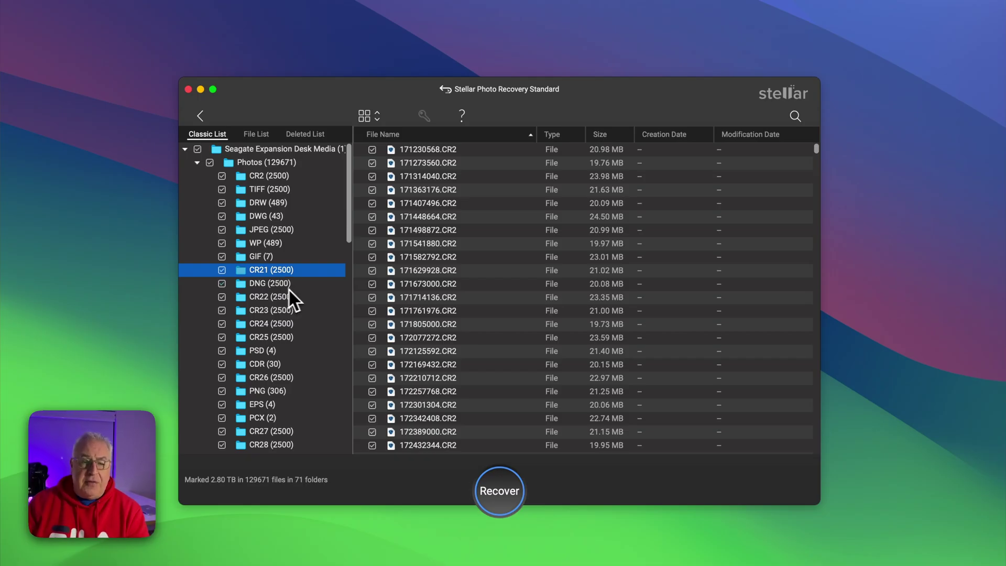
left_click(294, 297)
left_click(294, 312)
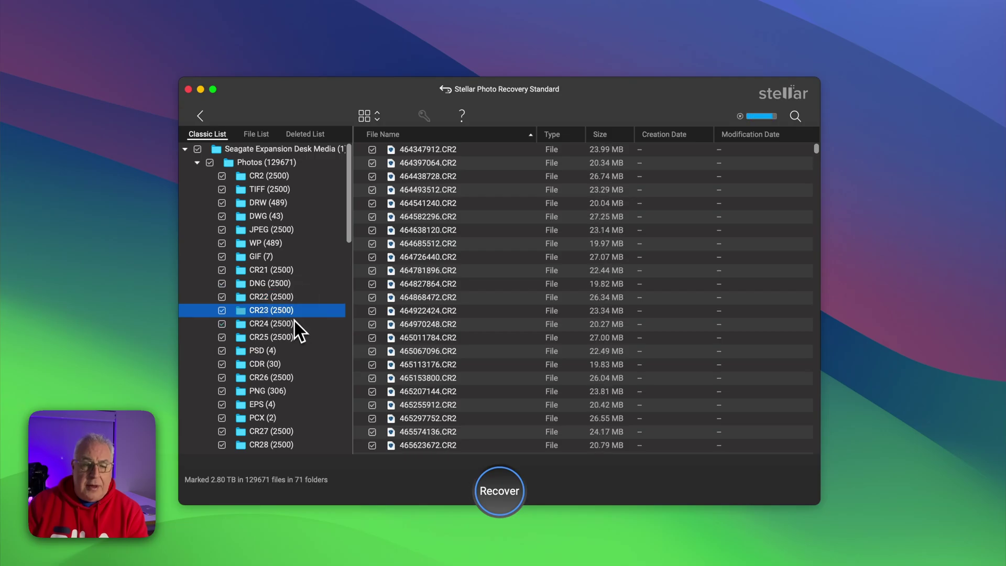
left_click(294, 324)
left_click(297, 338)
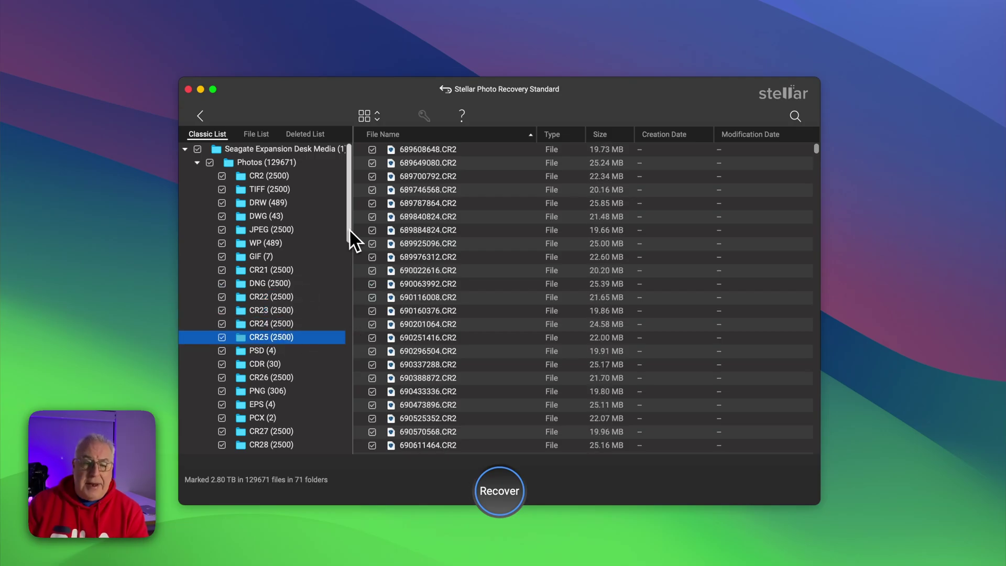
mouse_move(350, 231)
left_mouse_down()
mouse_move(361, 471)
mouse_move(360, 218)
left_mouse_up()
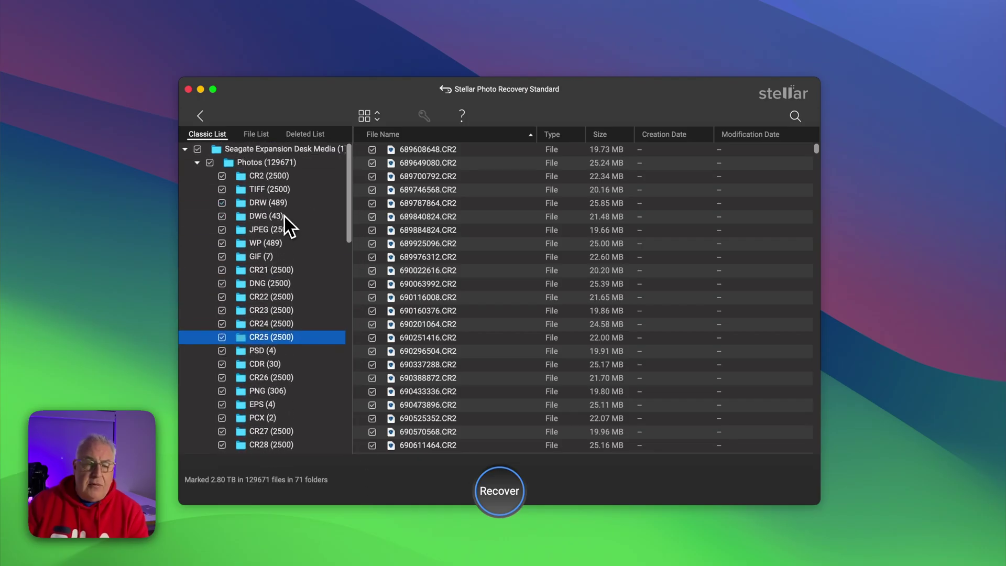
Show the TIFF folder's 2500 files and scroll through the list
left_click(291, 192)
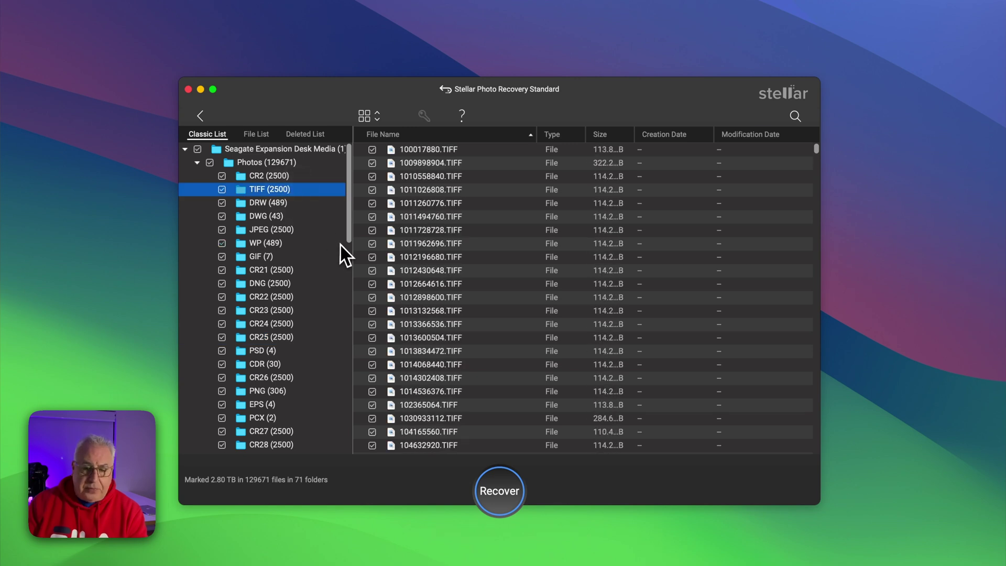
left_click_drag(349, 226, 361, 151)
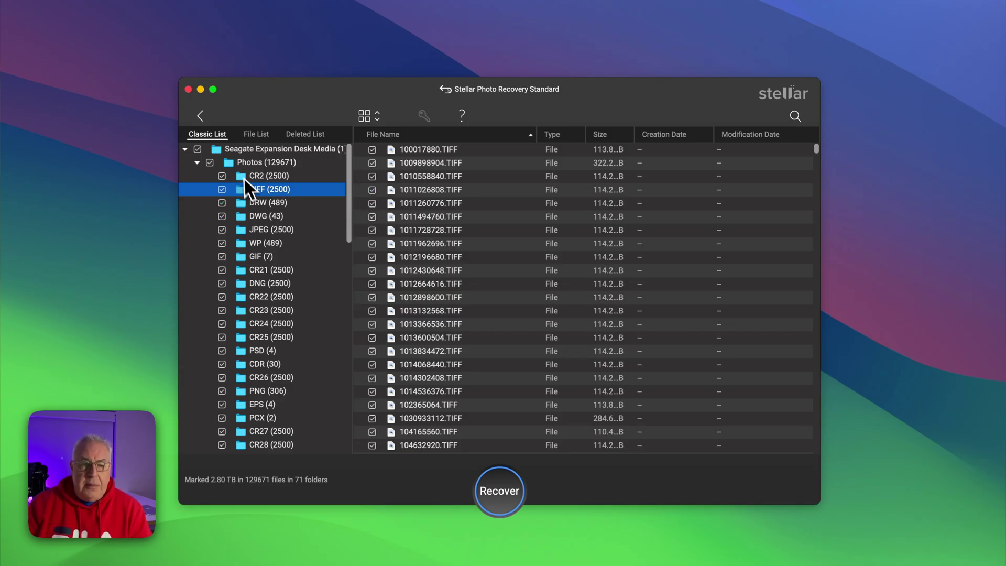
left_click_drag(347, 203, 344, 157)
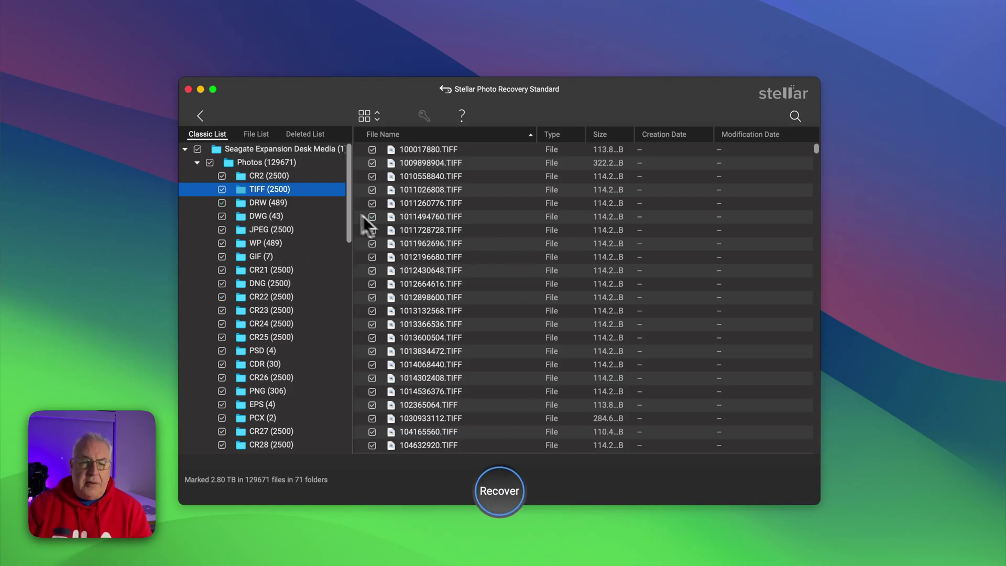
Unmark all recovered data, open the CR2 folder and select several of its files
left_click(198, 149)
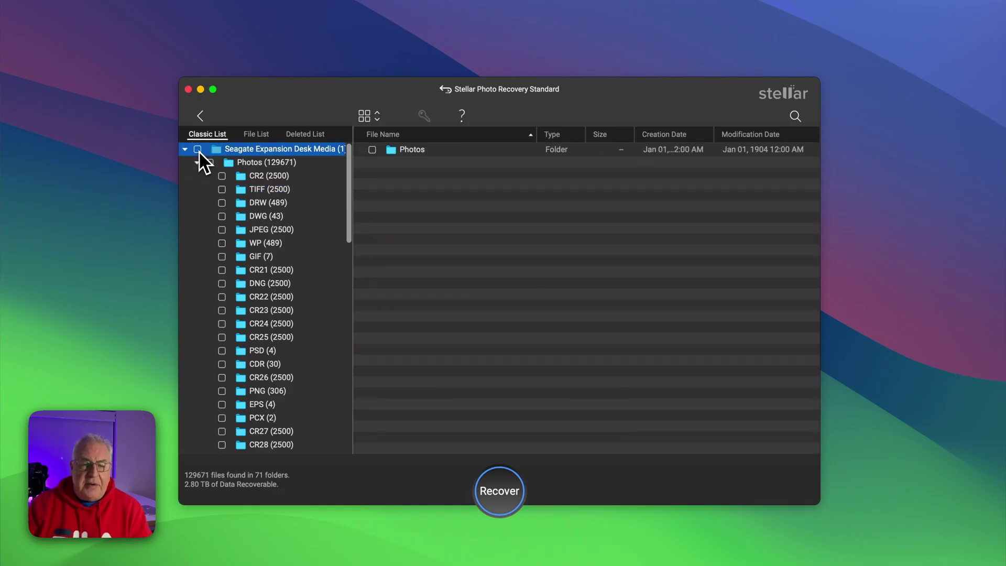
left_click(269, 176)
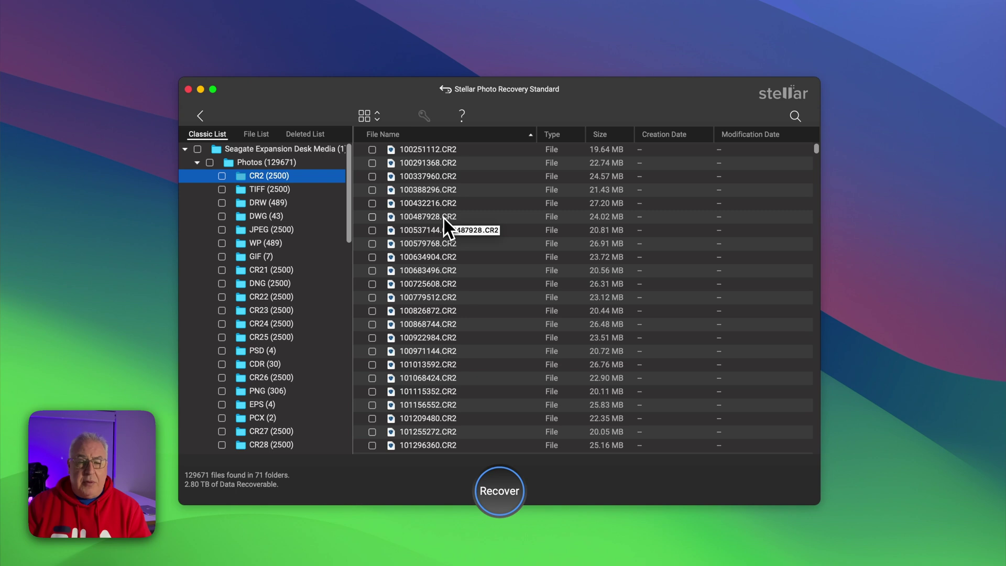
left_click(432, 150)
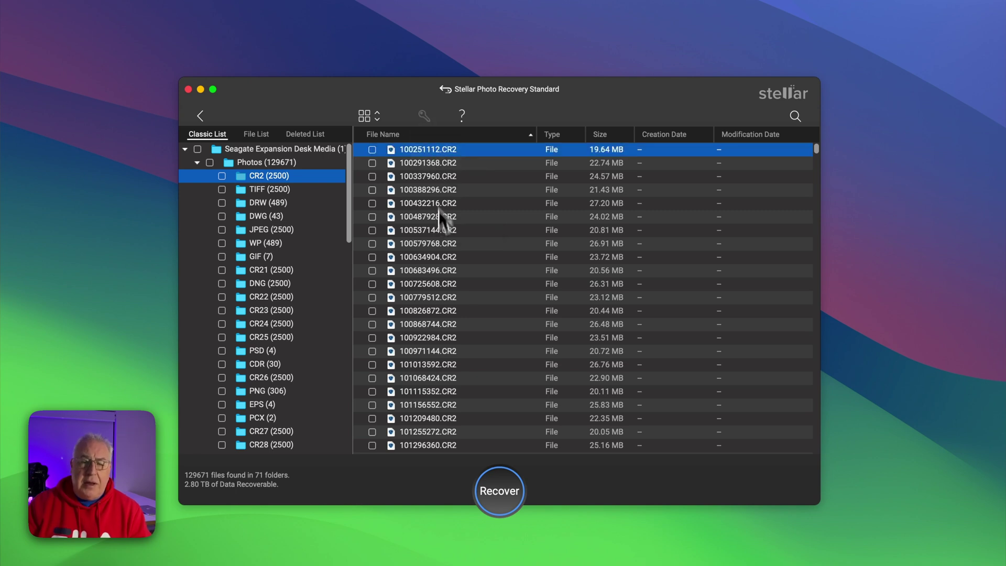
left_click(442, 245)
left_click(439, 151)
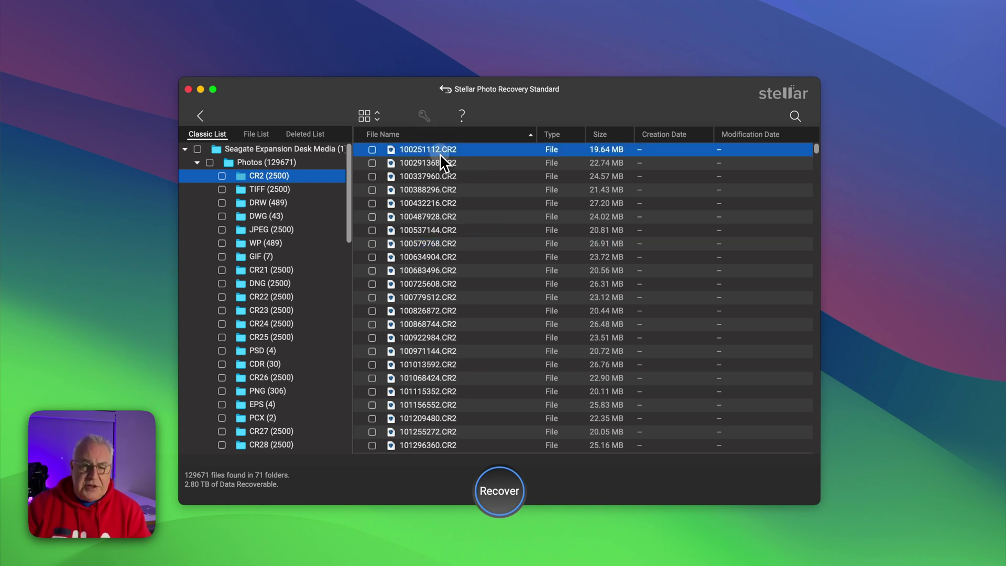
left_click(442, 311)
left_click(439, 364)
left_click(432, 392)
left_click(424, 323)
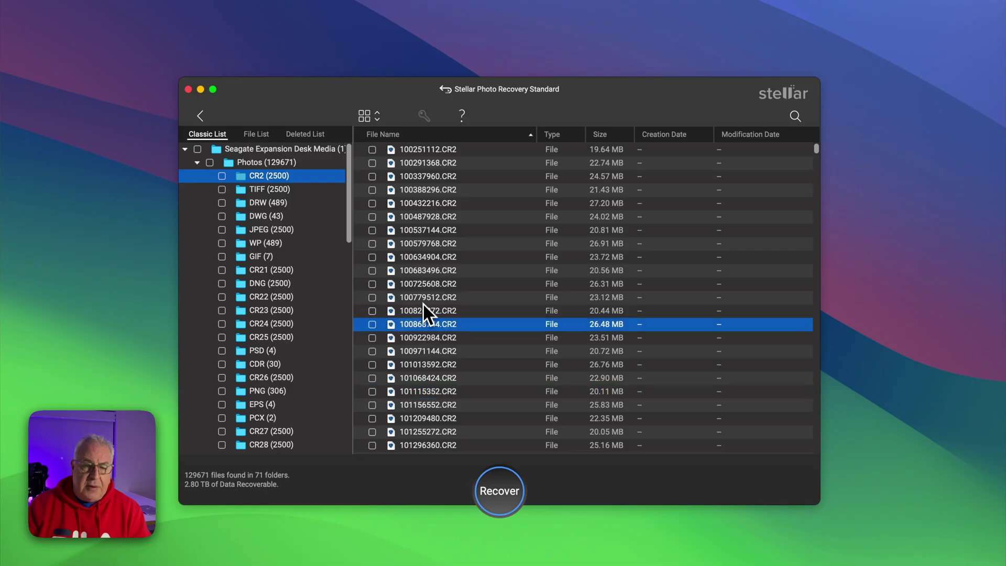
left_click(423, 298)
left_click(428, 187)
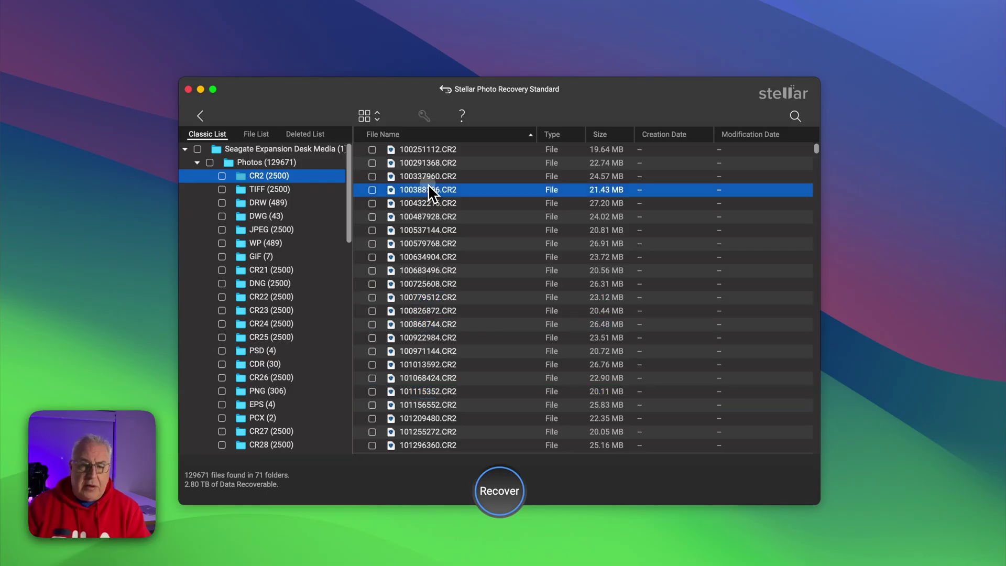
Mark then clear the whole CR2 folder, and tick several CR2 files individually
left_click(223, 176)
left_click(222, 176)
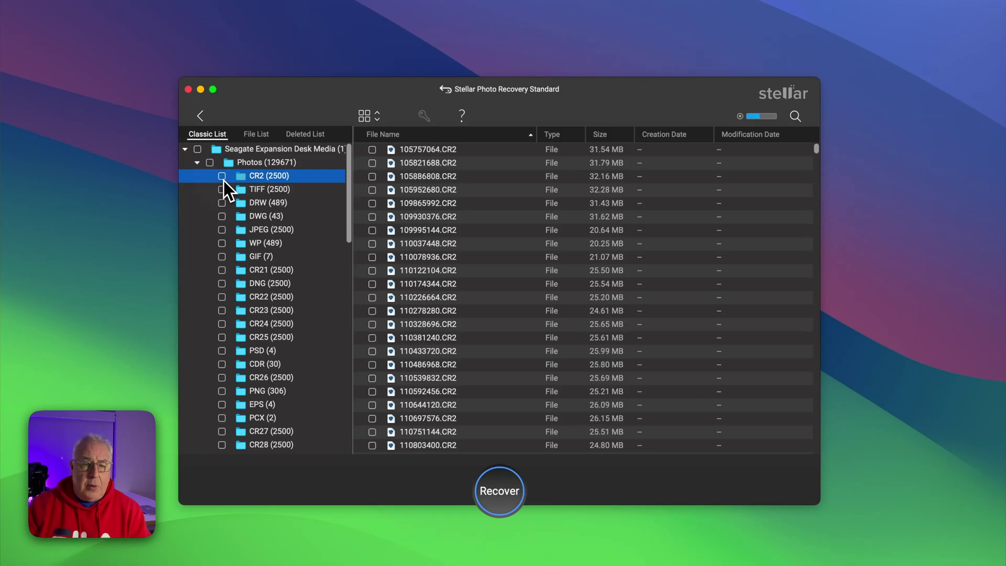
left_click(376, 152)
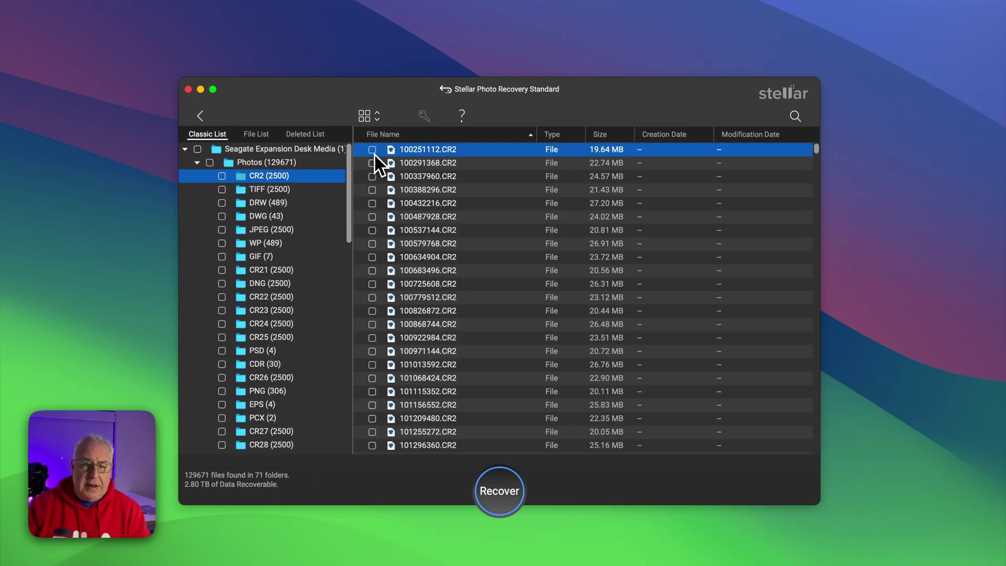
left_click(373, 150)
left_click(373, 164)
left_click(372, 177)
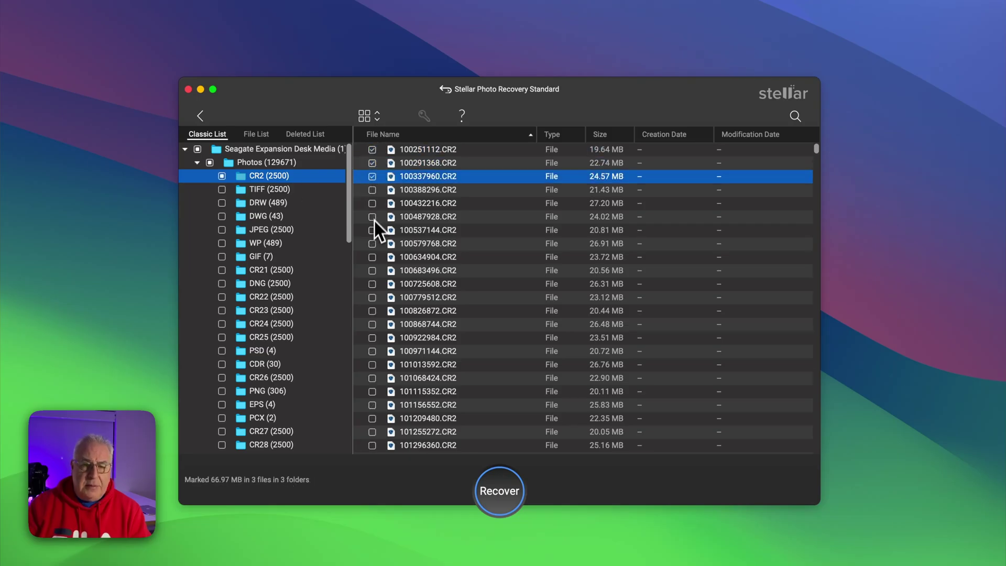
left_click(373, 227)
left_click(373, 217)
left_click(375, 203)
left_click(373, 195)
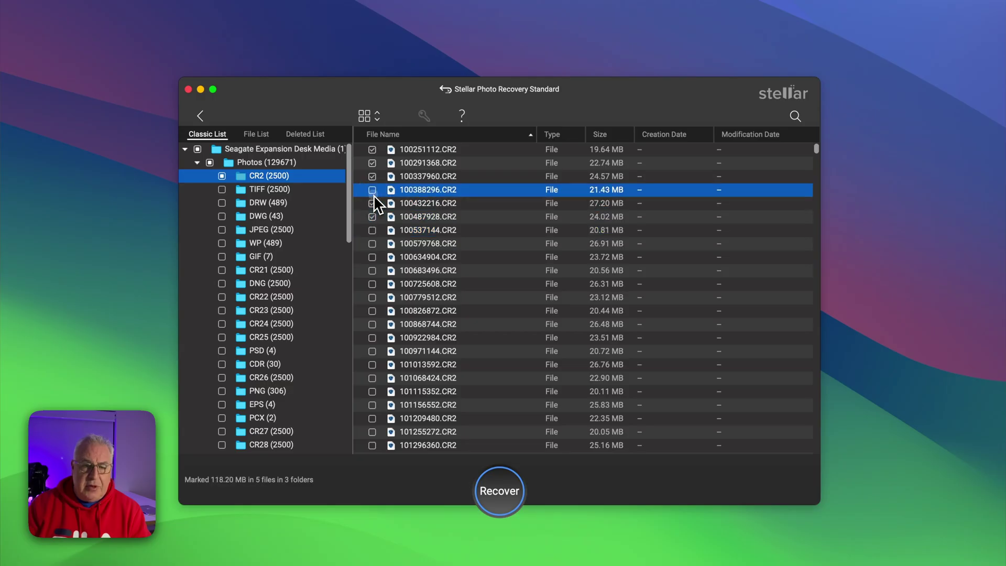
left_click(373, 191)
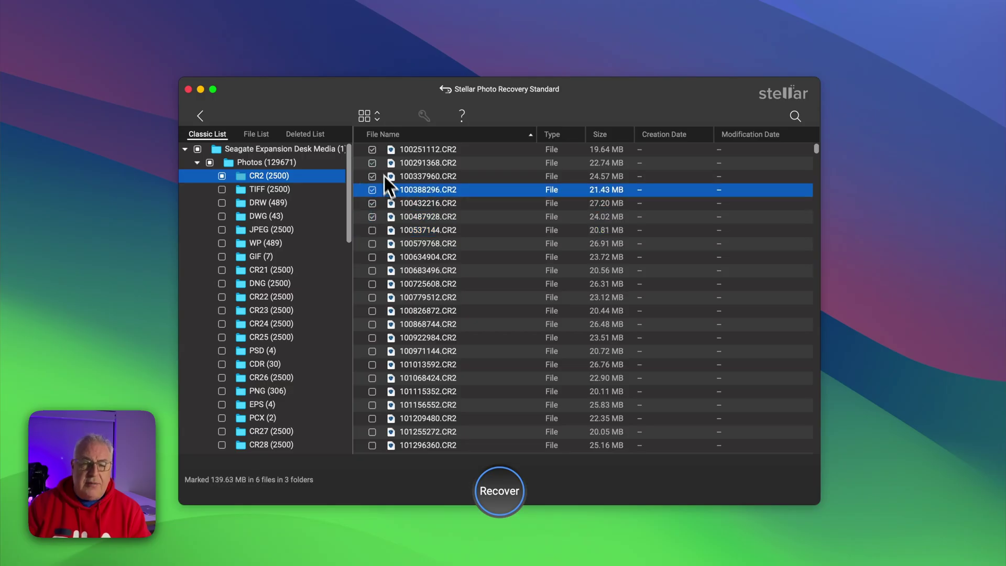
Clear the marks and tick only the first five files, 100251112.CR2 through 100432216.CR2
left_click(267, 175)
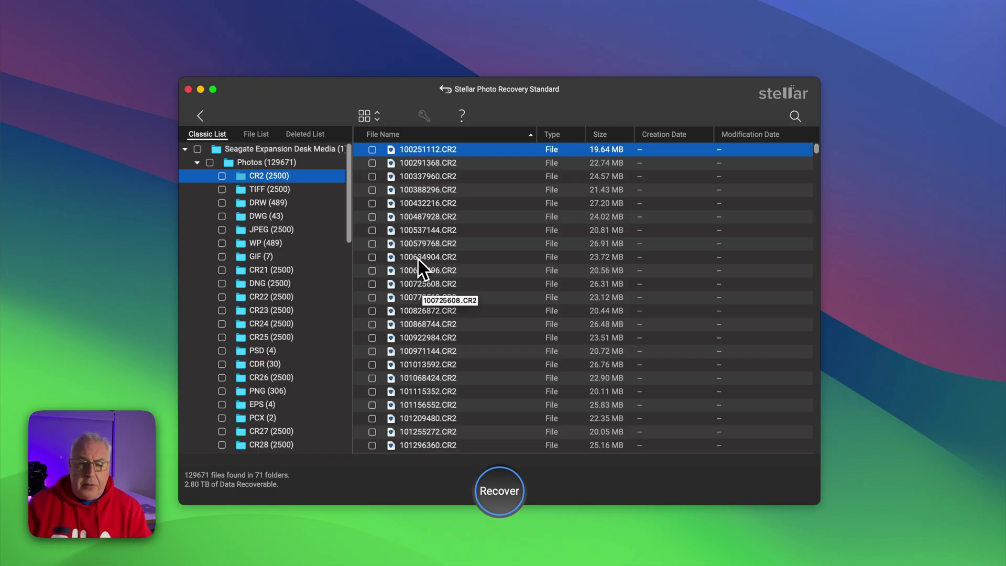
scroll(350, 219, "down", 2)
scroll(350, 218, "up", 2)
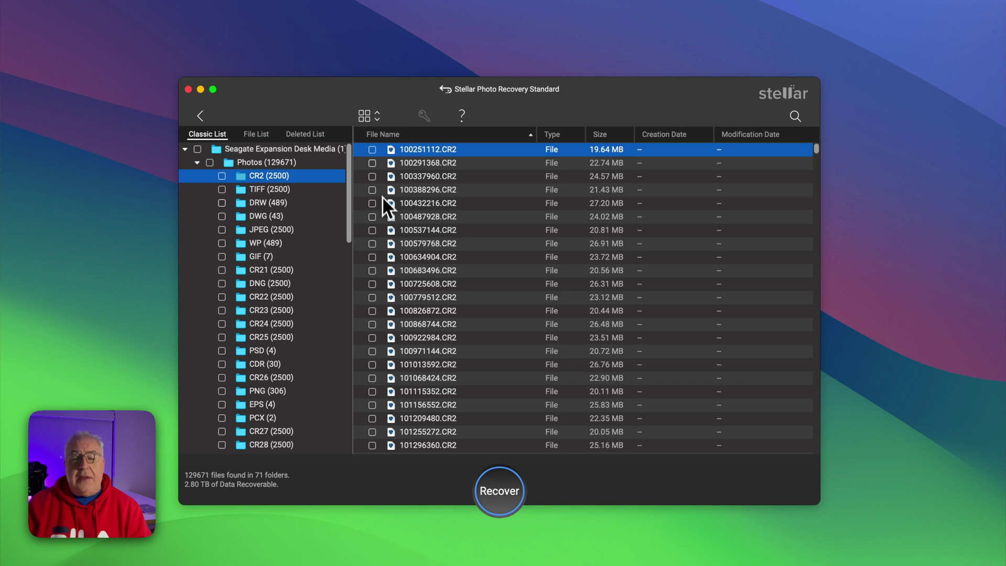
left_click(372, 150)
left_click(373, 166)
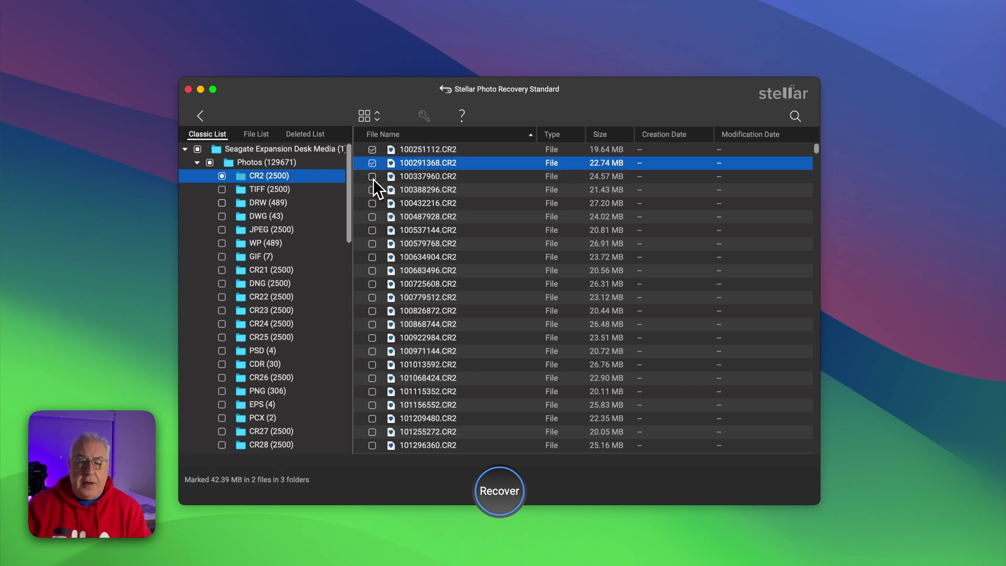
left_click(373, 179)
left_click(373, 192)
left_click(375, 206)
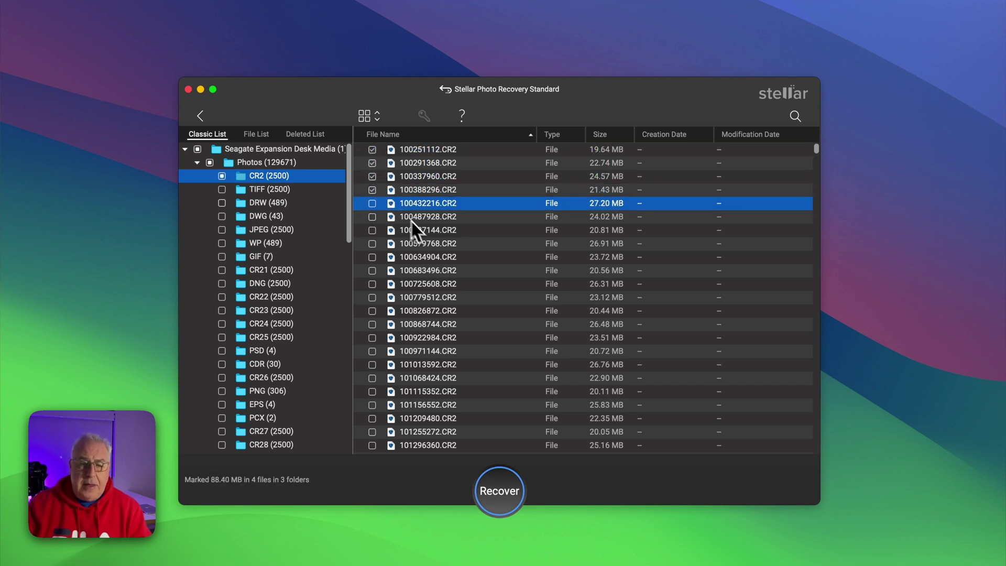
left_click(373, 204)
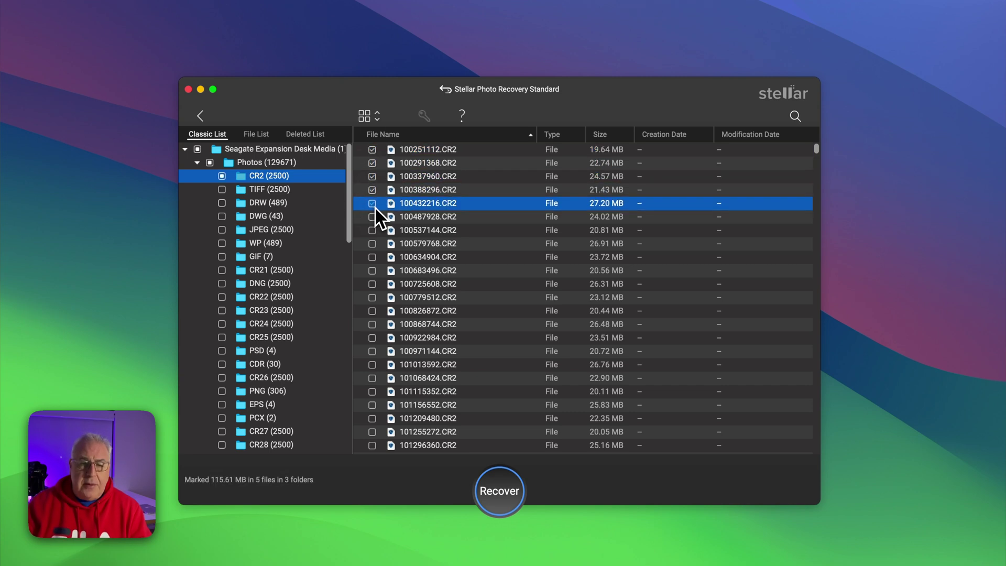
Recover the five marked CR2 files with the Desktop as the destination folder
left_click(508, 489)
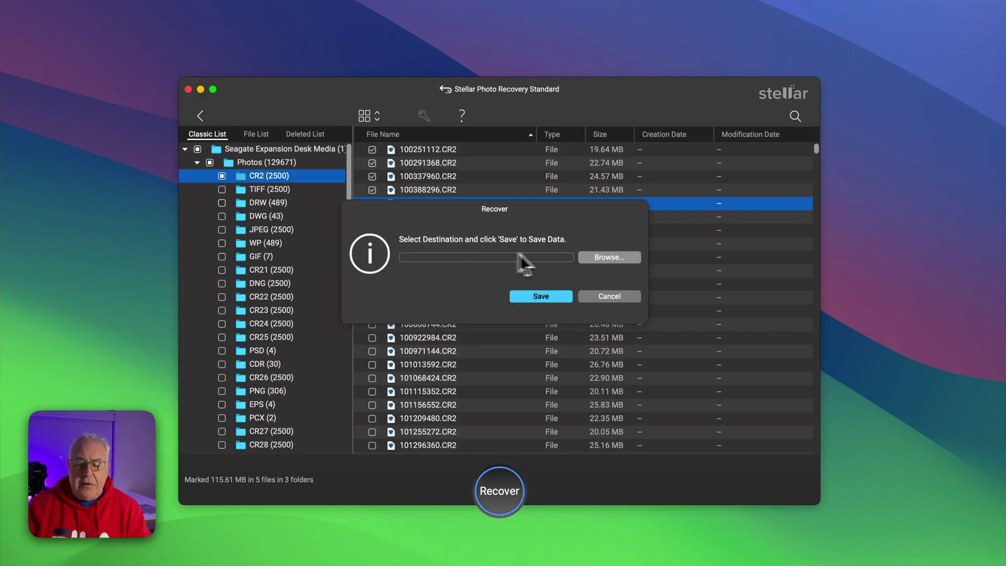
left_click(615, 260)
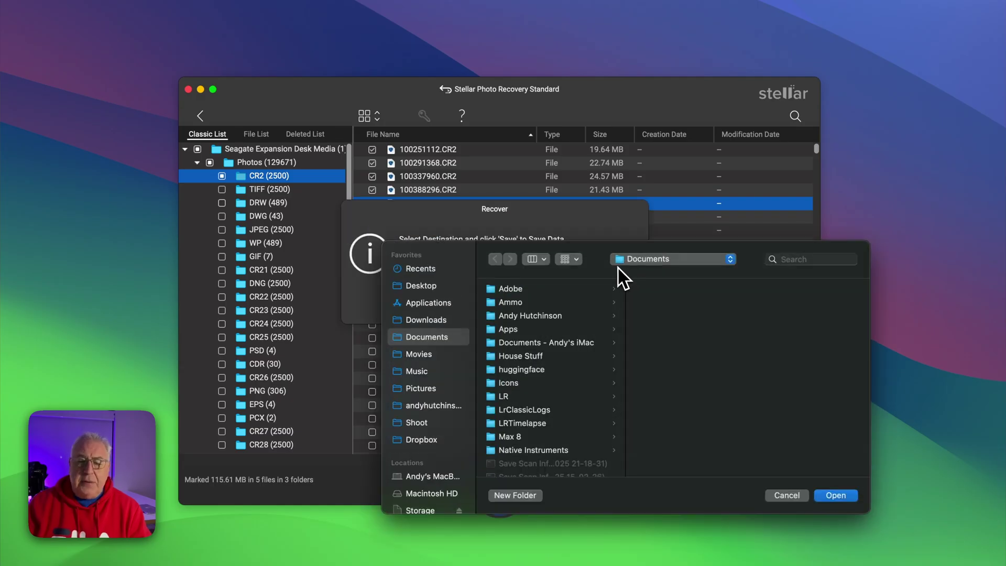
left_click(422, 287)
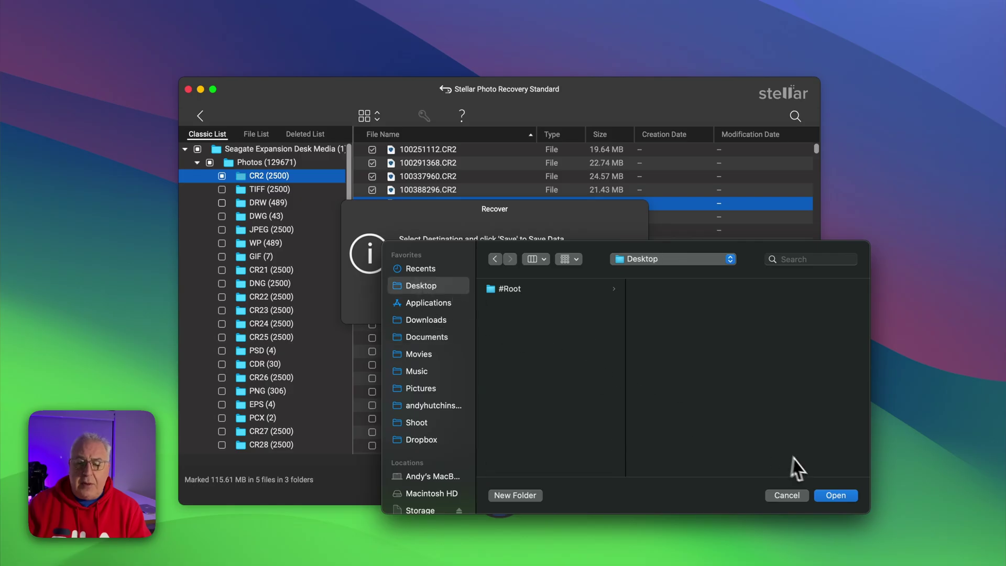
left_click(836, 496)
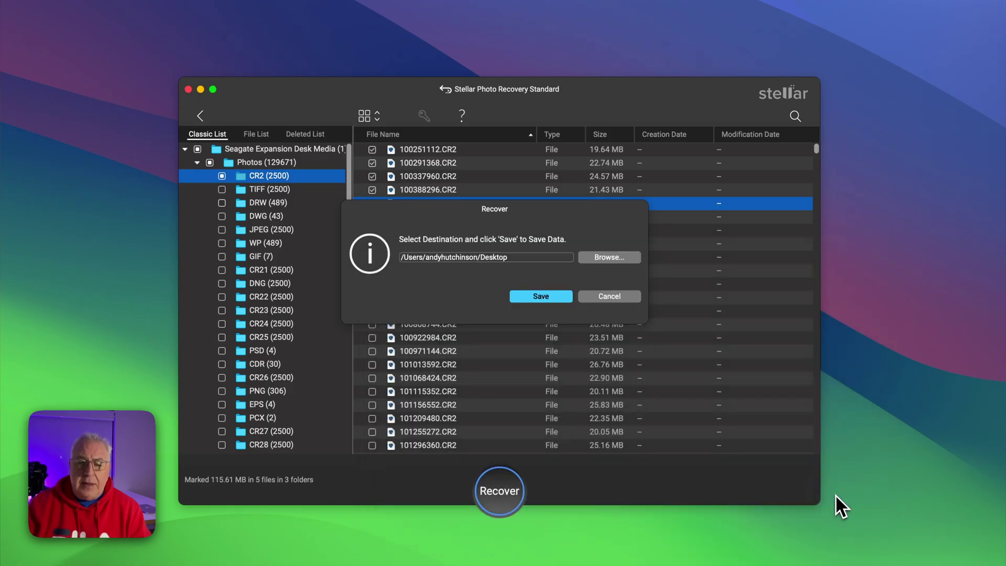
left_click(542, 297)
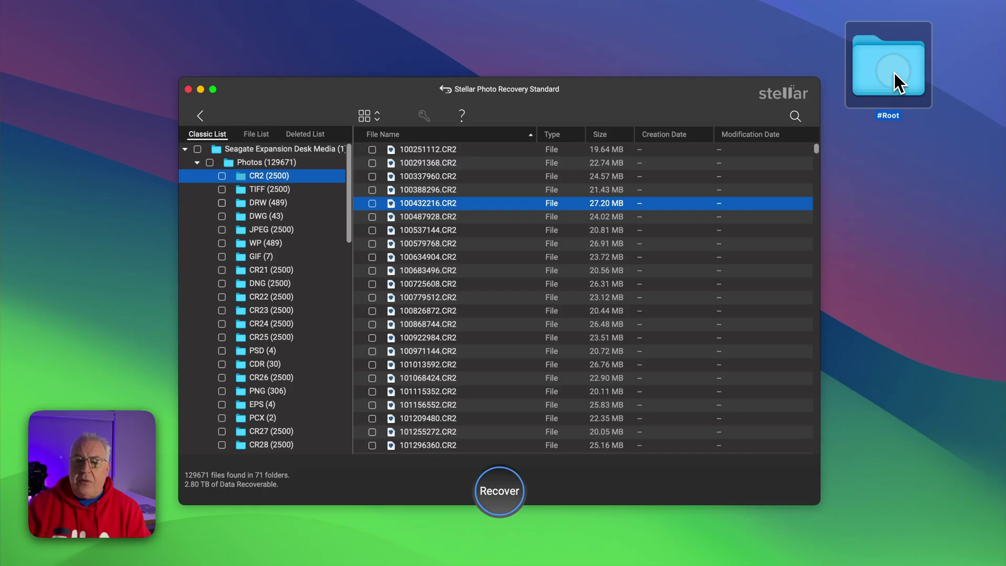
Open #Root/Photos, expand CR21 and preview 171230568.CR2 full-screen
double_click(894, 73)
double_click(430, 95)
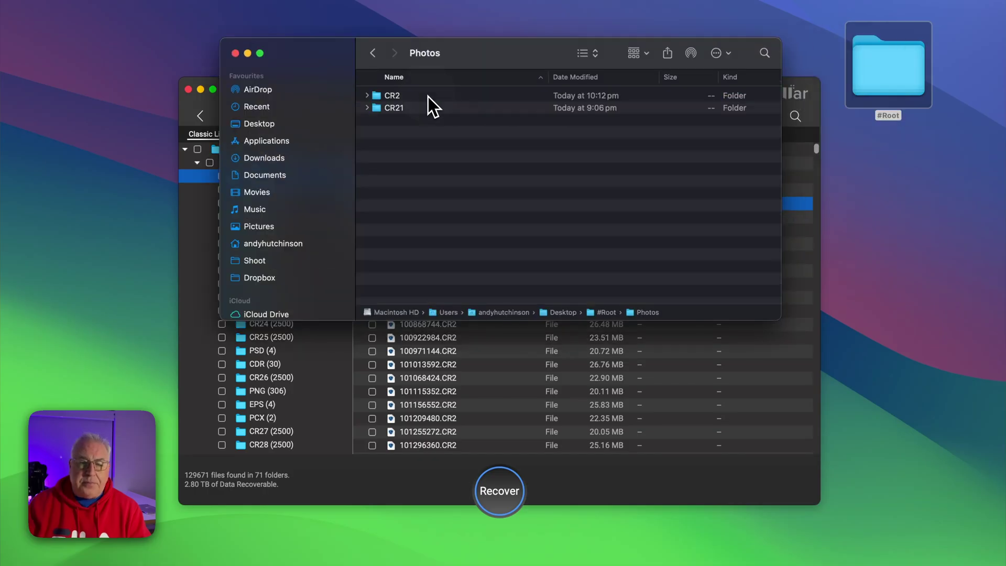
left_click(368, 108)
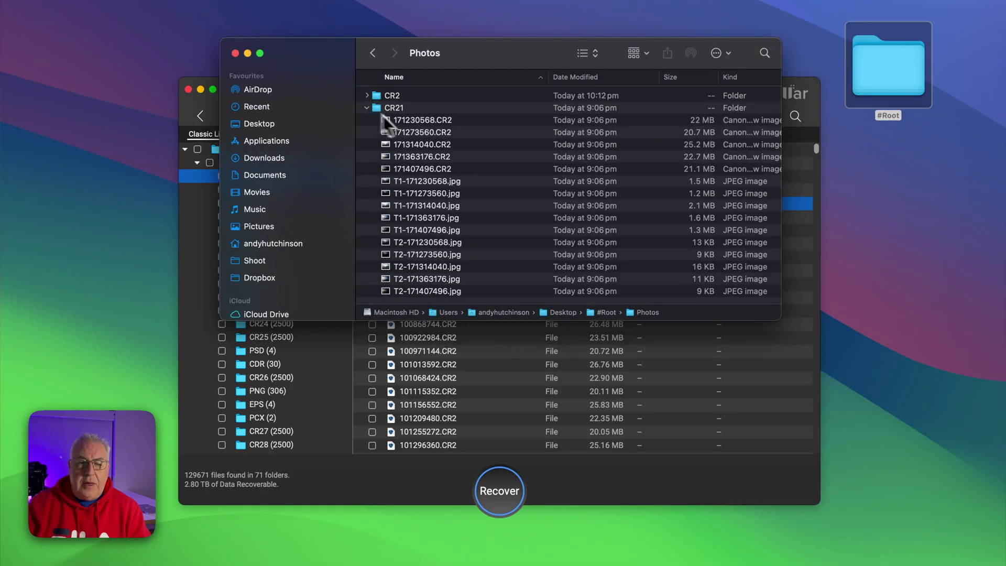
left_click(475, 124)
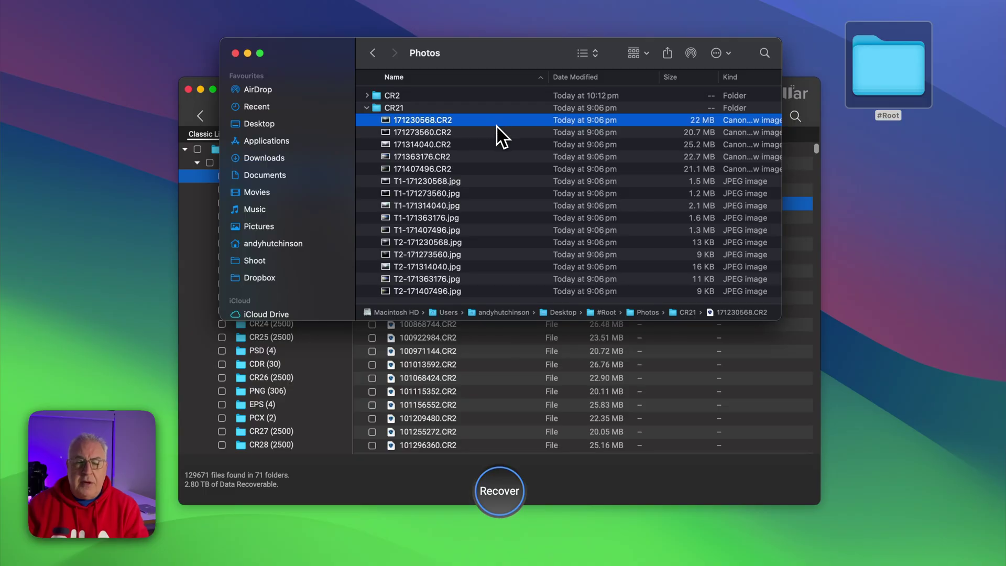
key("alt+space")
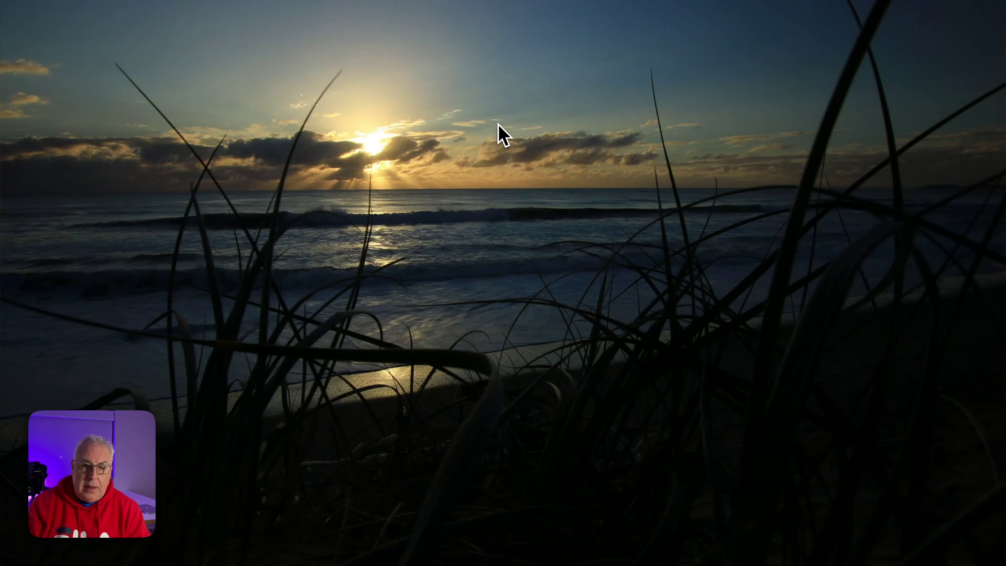
key("backslash")
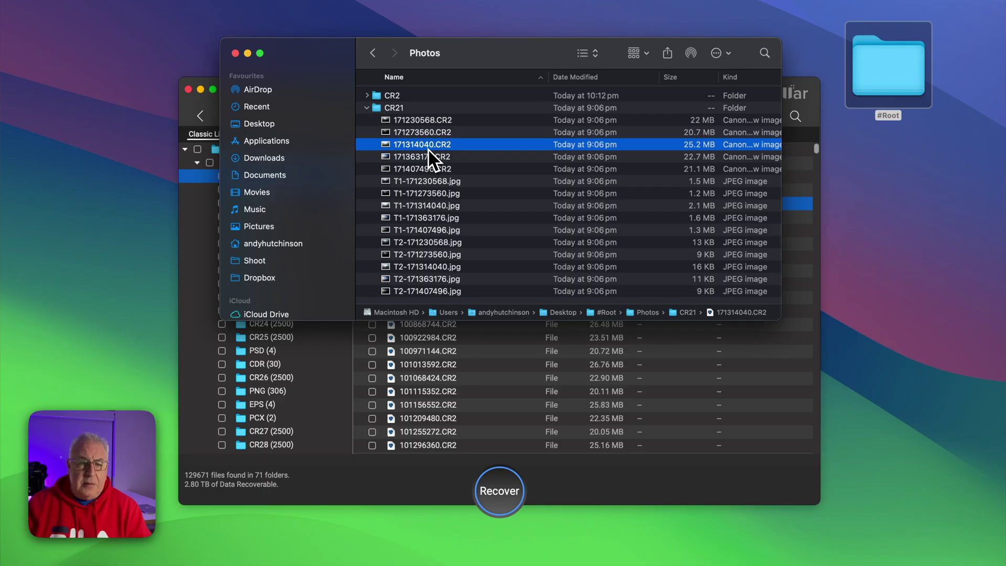
right_click(386, 146)
left_click(442, 209)
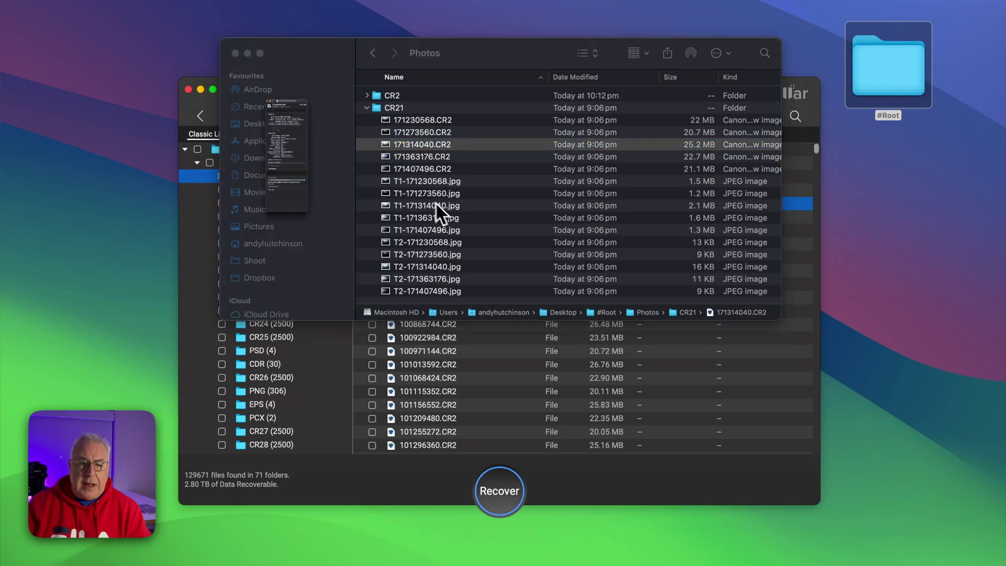
left_click_drag(164, 22, 144, 12)
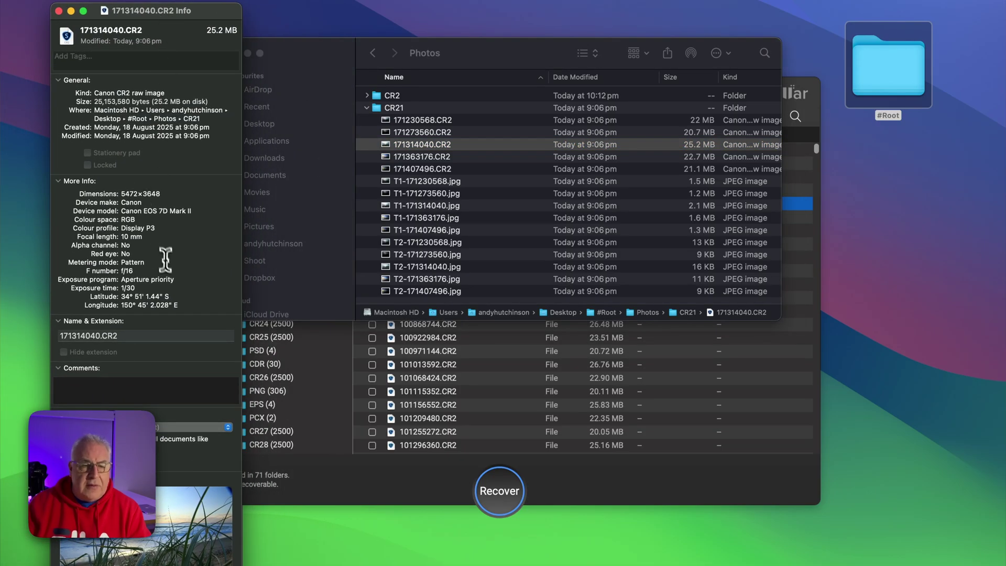
left_click_drag(179, 305, 119, 305)
left_click(176, 305)
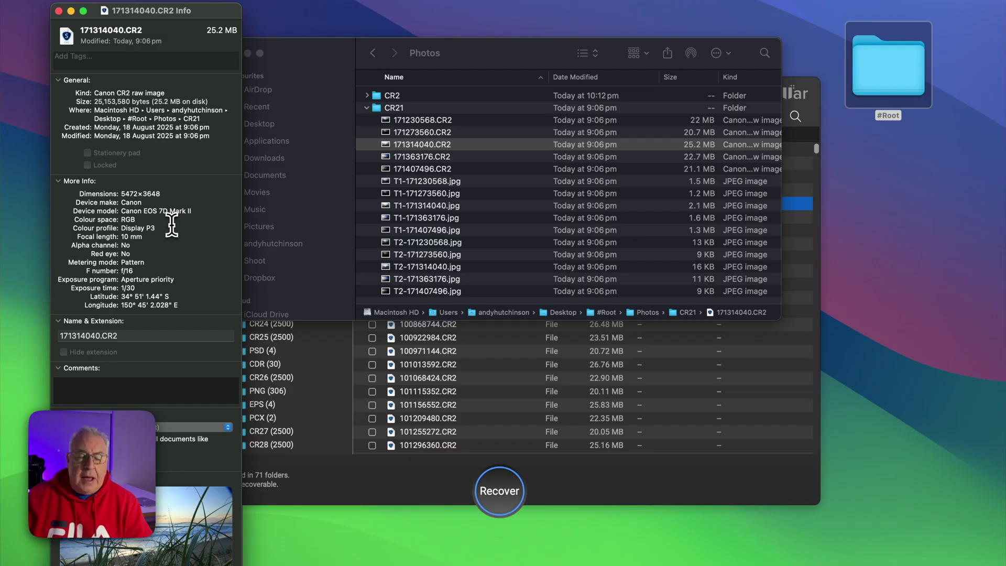
left_click(59, 10)
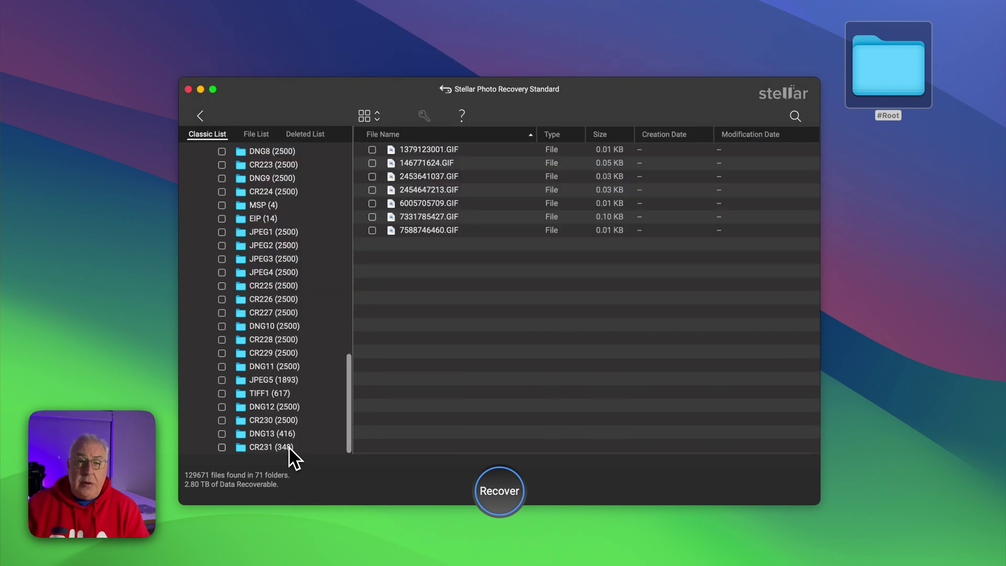
Select the CR231 folder and switch its file list to As Icons view
left_click(288, 448)
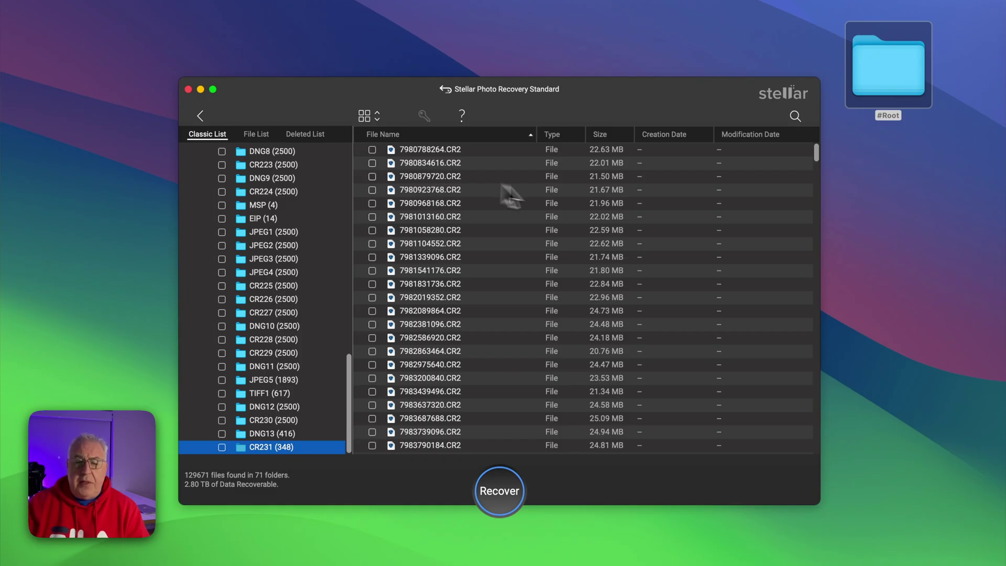
left_click(378, 117)
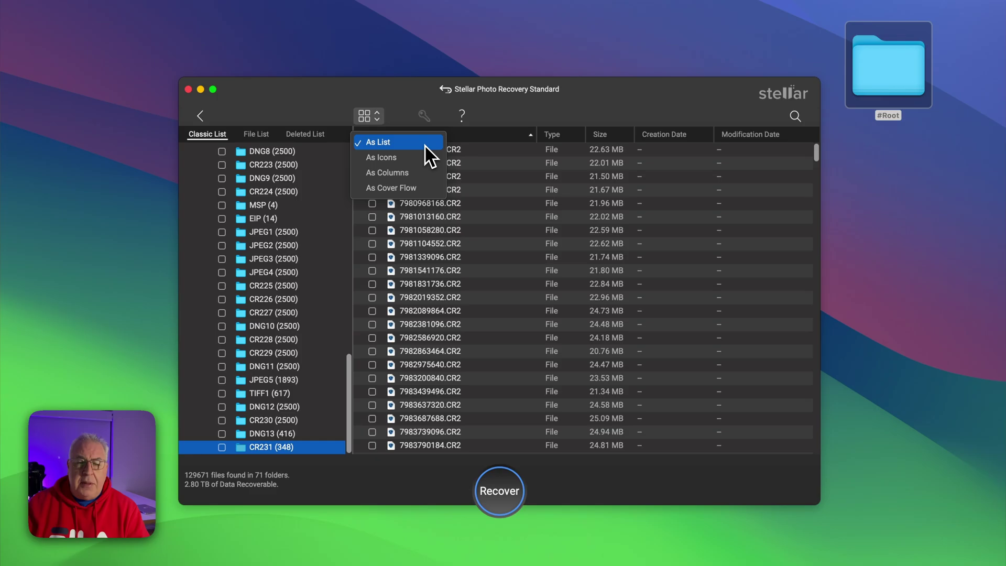
key("Up")
key("Up")
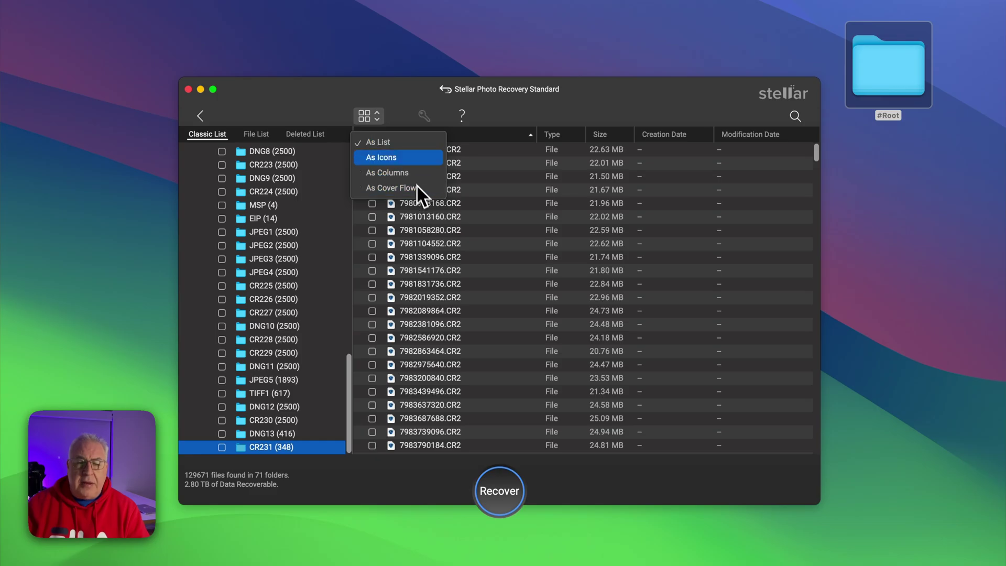
left_click(410, 156)
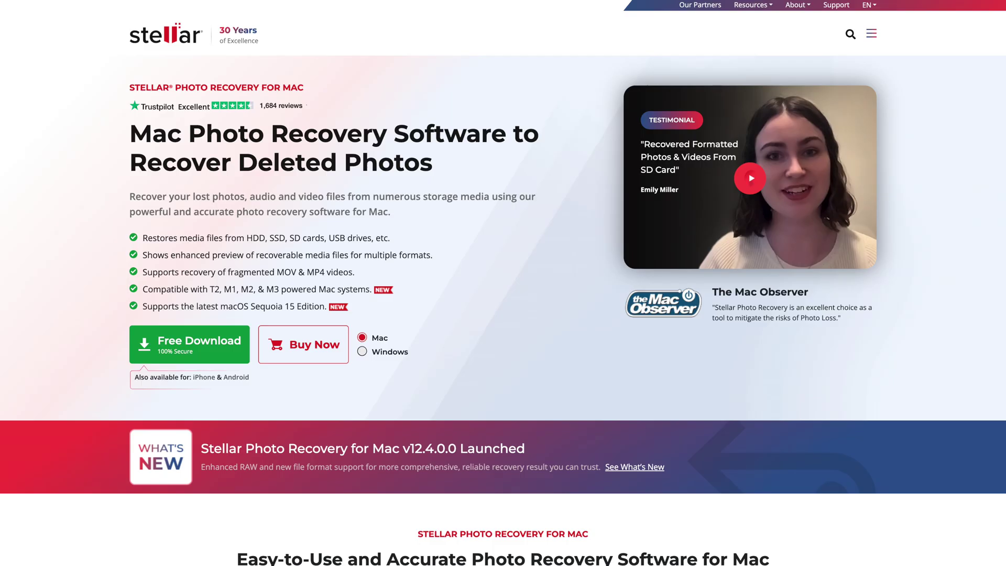
Scroll down to the Pricing section showing Standard A$75, Professional A$89 and Premium A$105
scroll(503, 283, "down", 15)
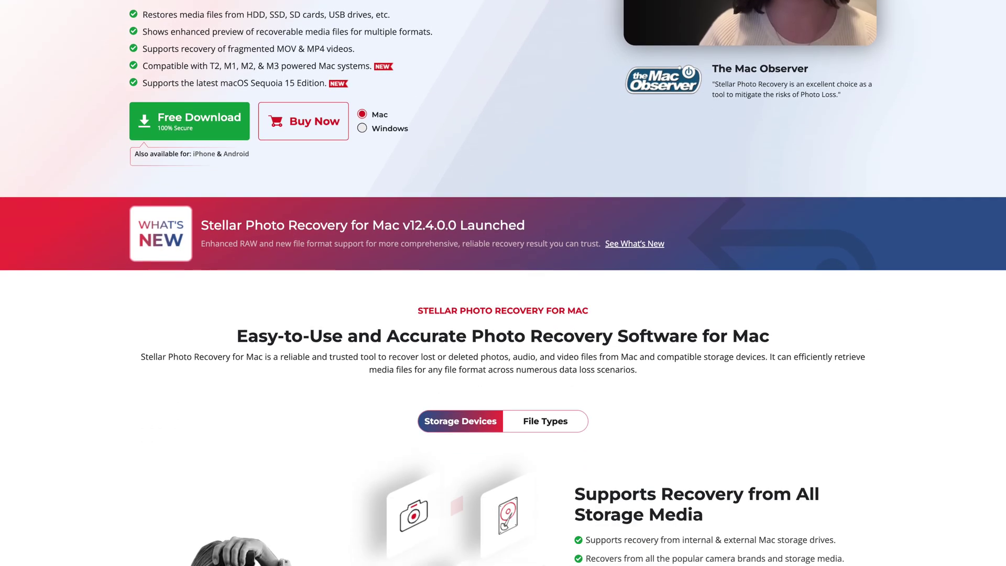
scroll(503, 283, "down", 20)
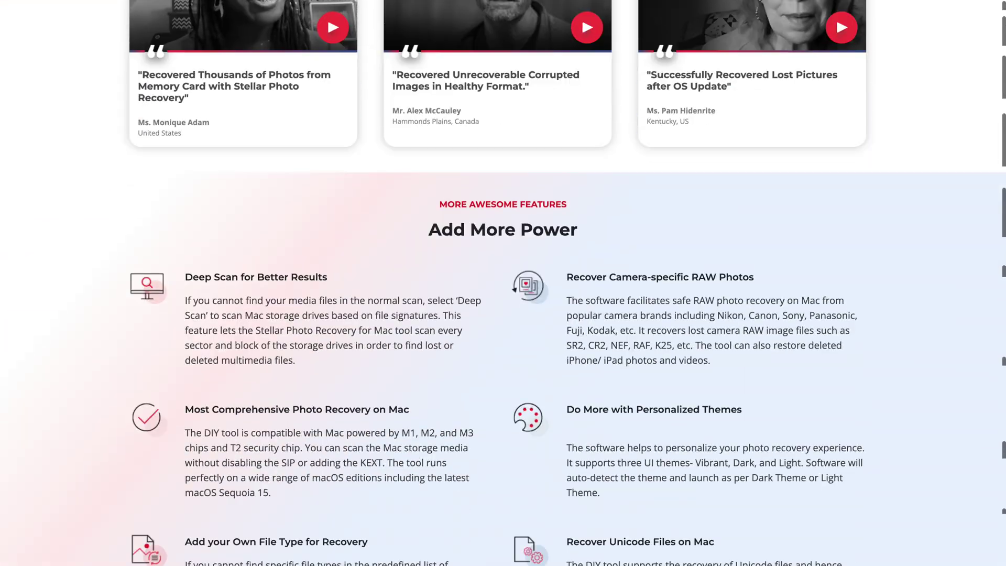
scroll(503, 283, "down", 8)
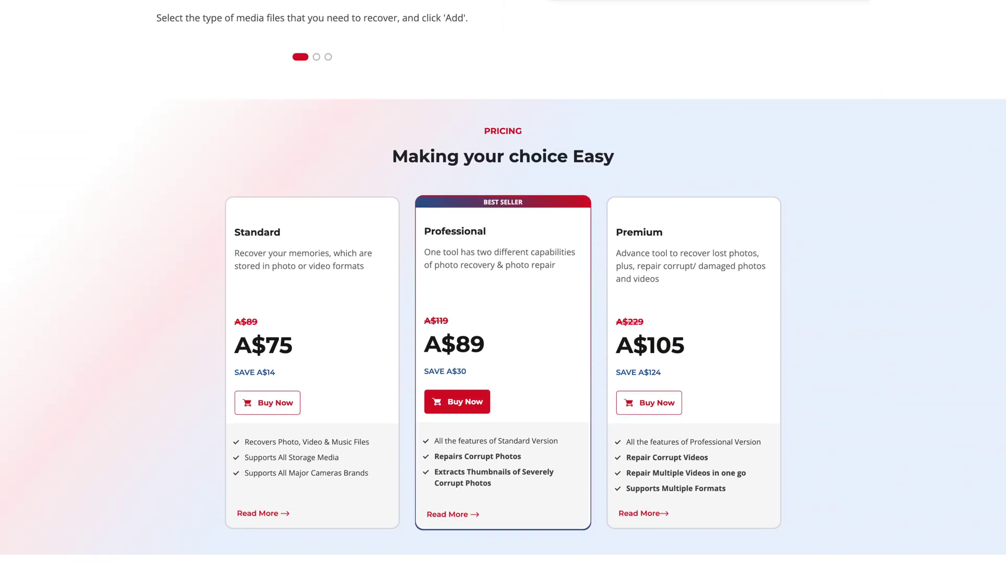